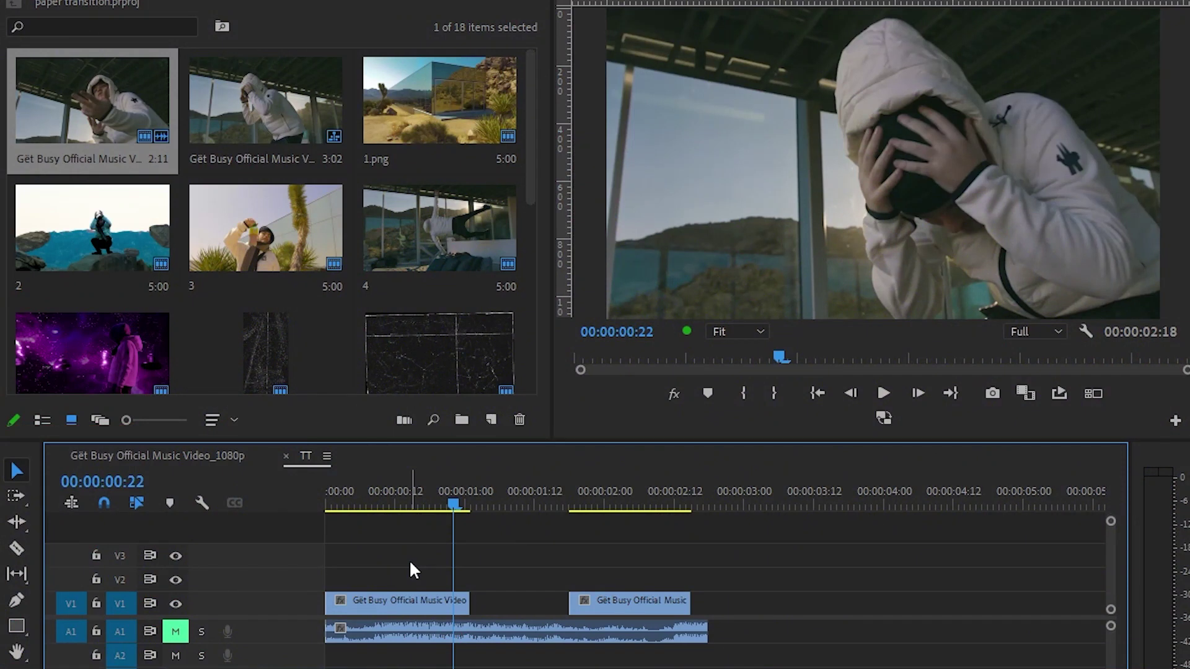
pyautogui.moveTo(634, 605); pyautogui.dragTo(536, 618)
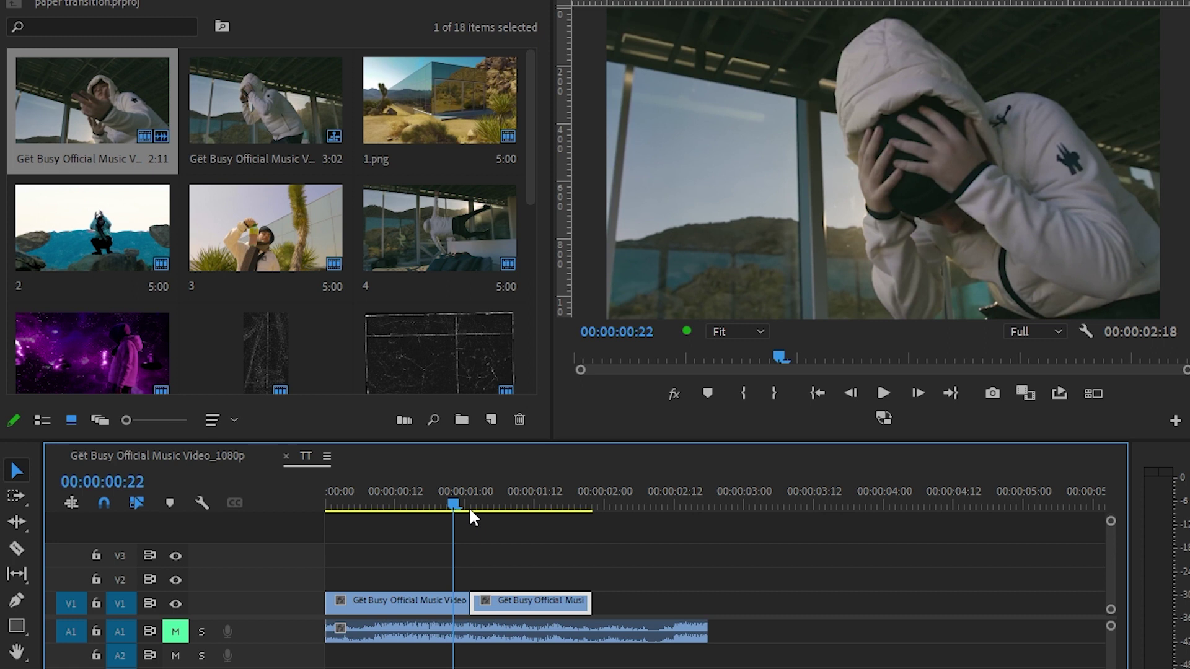
pyautogui.moveTo(456, 486); pyautogui.dragTo(494, 524)
pyautogui.moveTo(544, 610); pyautogui.dragTo(615, 617)
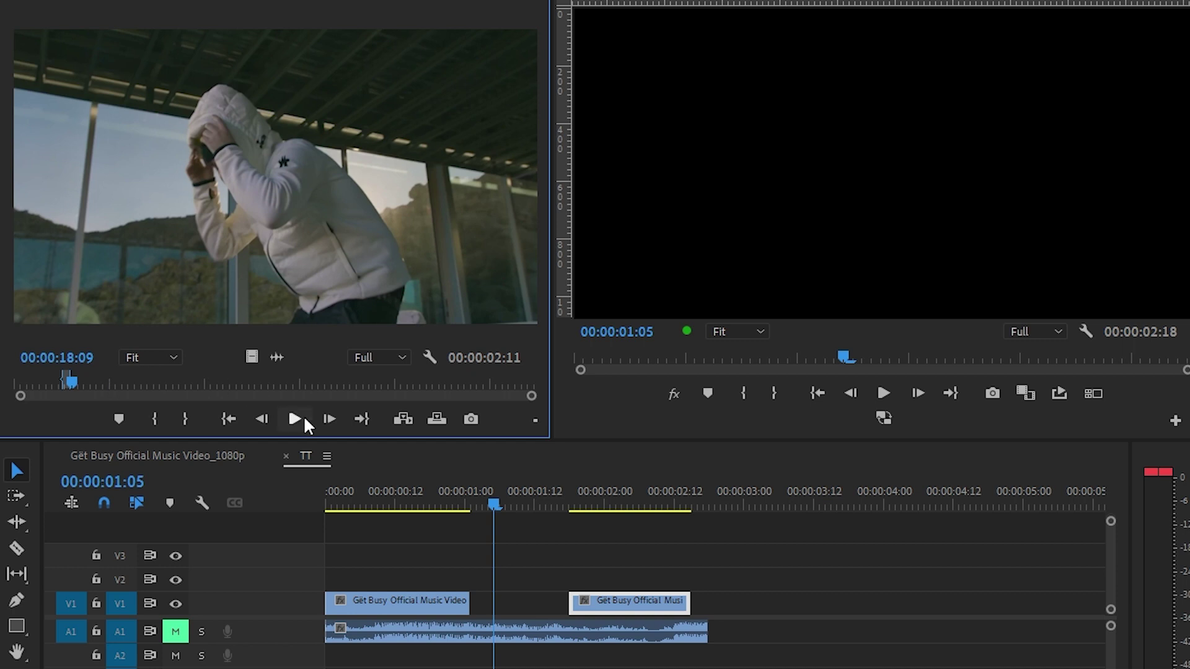
# Step: Play the source video to 00:00:21:13 and try exporting that frame
pyautogui.press('space')
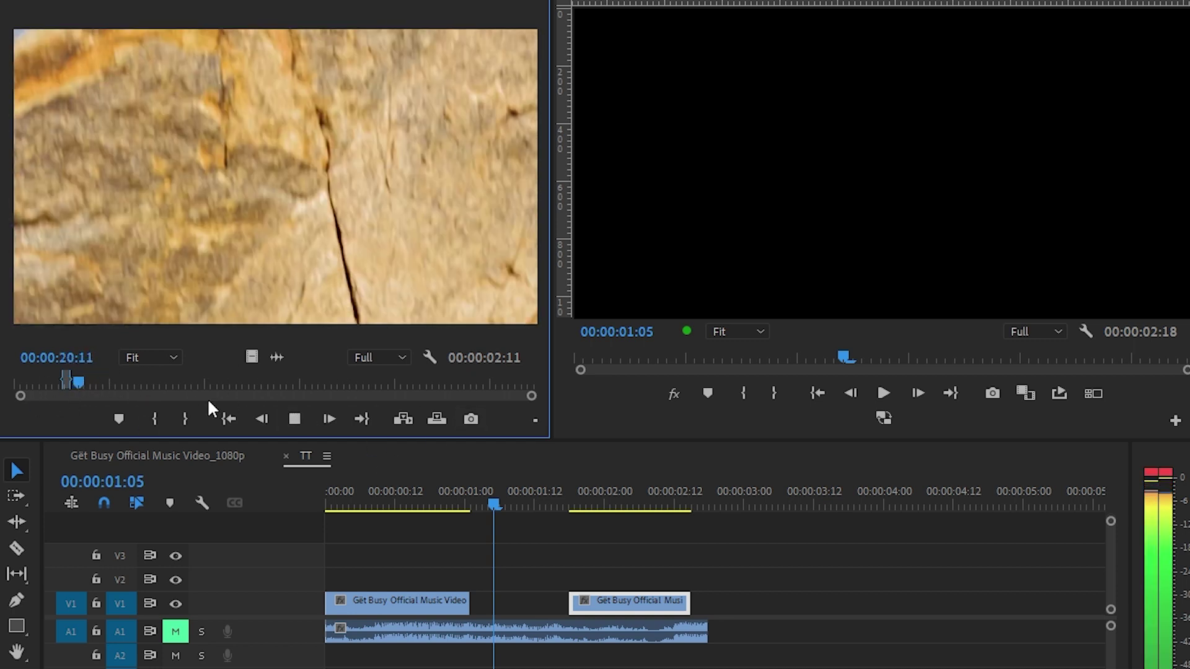
pyautogui.press('space')
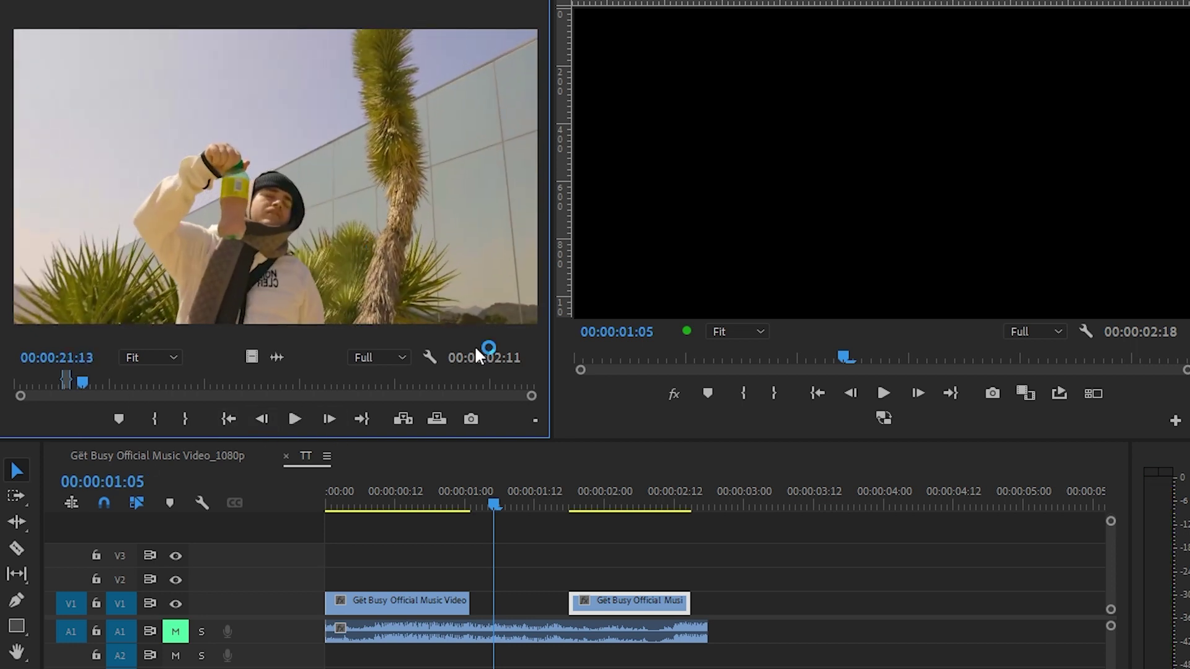
pyautogui.click(460, 419)
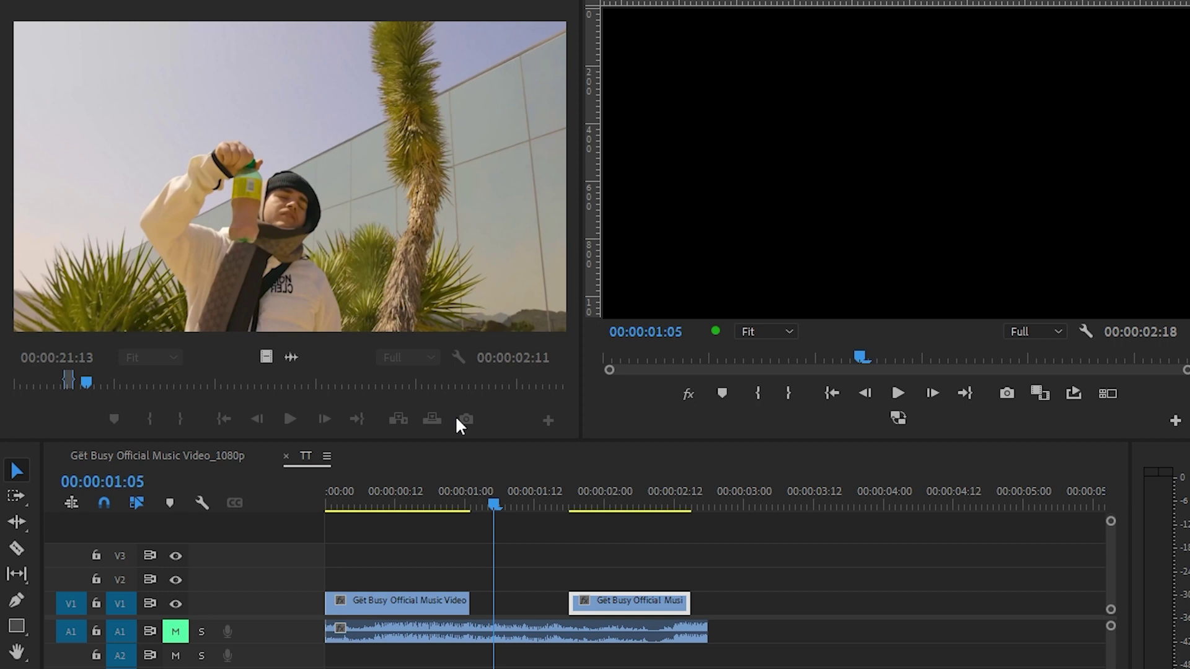
pyautogui.click(462, 421)
pyautogui.click(748, 409)
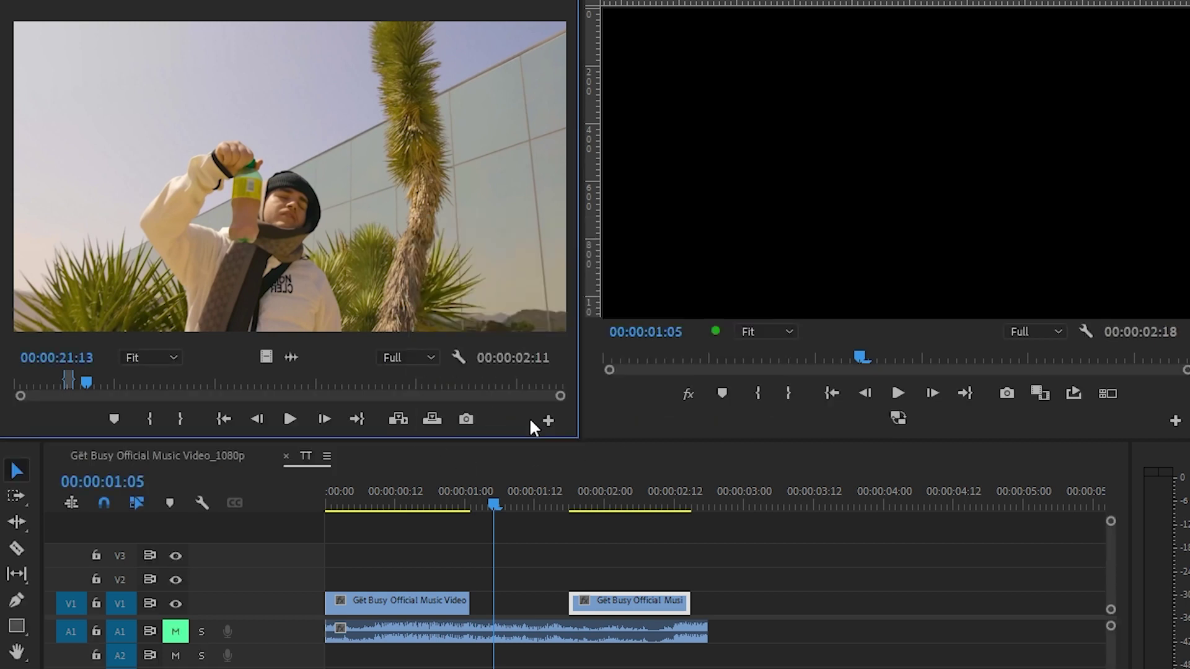
# Step: Inspect the Export Frame control in the source monitor's button editor, keeping the current layout
pyautogui.click(549, 422)
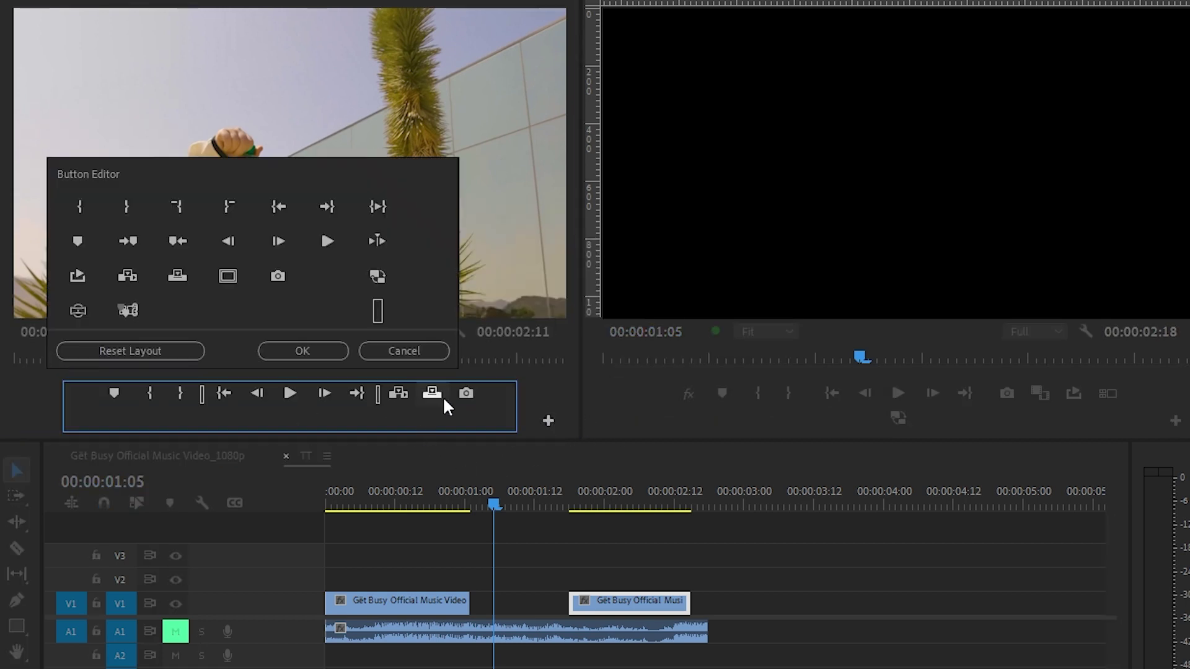
pyautogui.moveTo(287, 282)
pyautogui.mouseDown()
pyautogui.moveTo(311, 274)
pyautogui.moveTo(306, 340)
pyautogui.moveTo(436, 417)
pyautogui.moveTo(265, 282)
pyautogui.mouseUp()
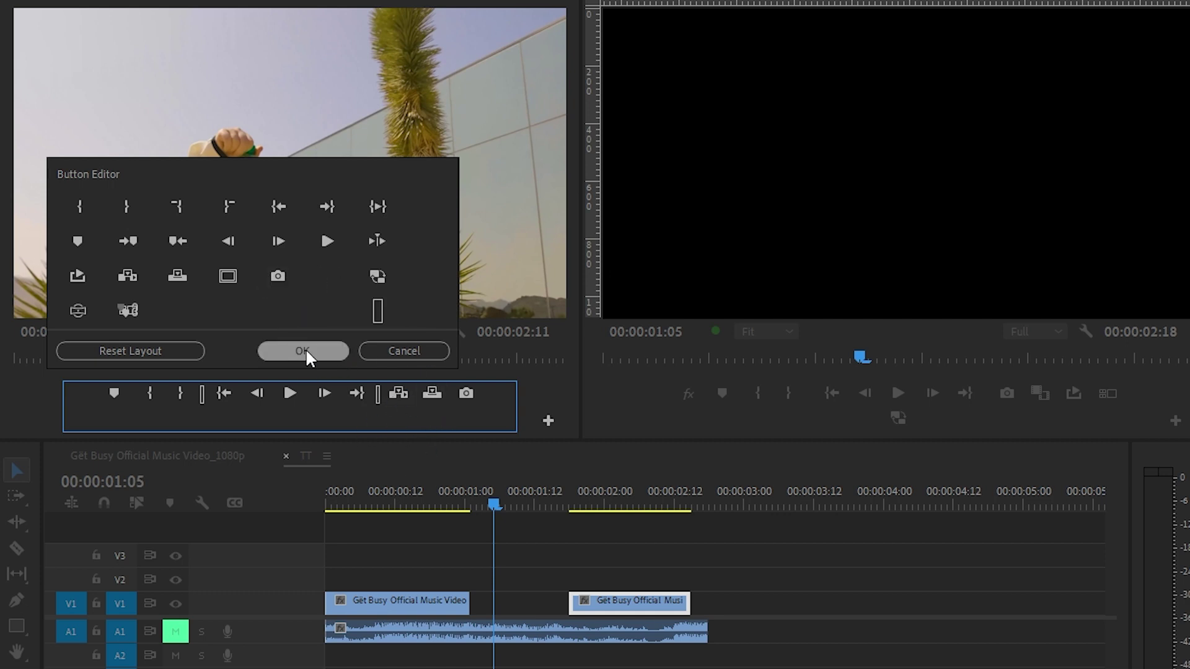
pyautogui.click(306, 351)
# Step: Try exporting the current source frame as a PNG named 1 with import into the project
pyautogui.click(468, 416)
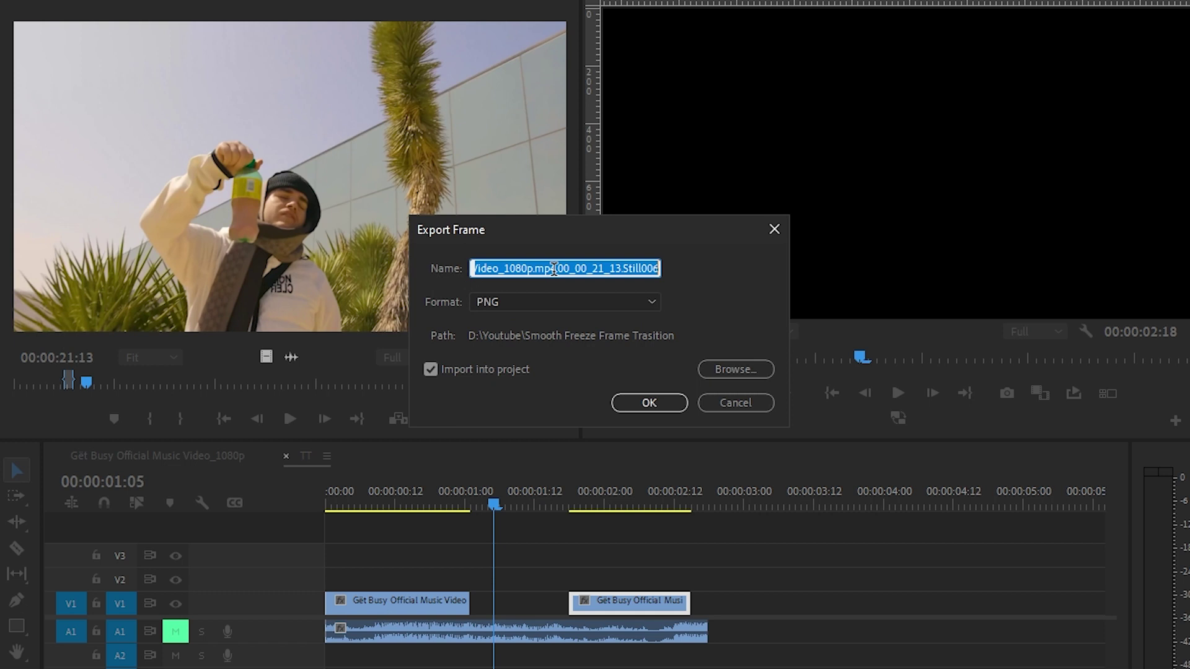
pyautogui.write('1')
pyautogui.click(484, 410)
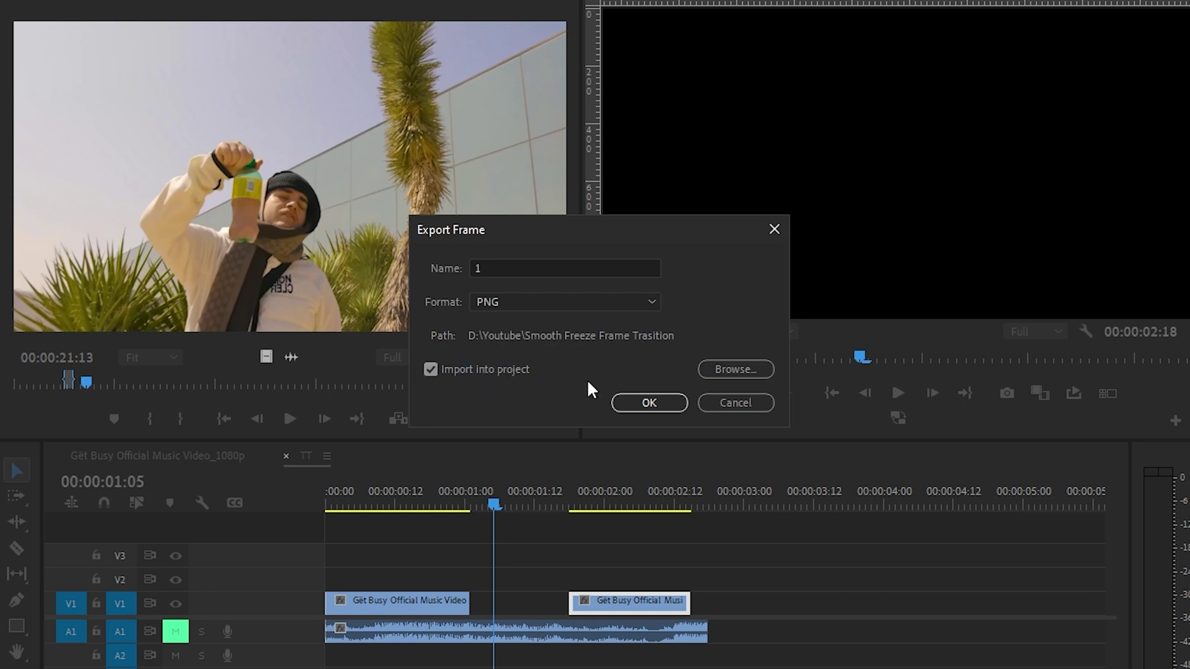
pyautogui.click(751, 396)
# Step: Place 1.png on V2 at 00:00:01:01 and cut it down to four frames, deleting the rest
pyautogui.click(112, 382)
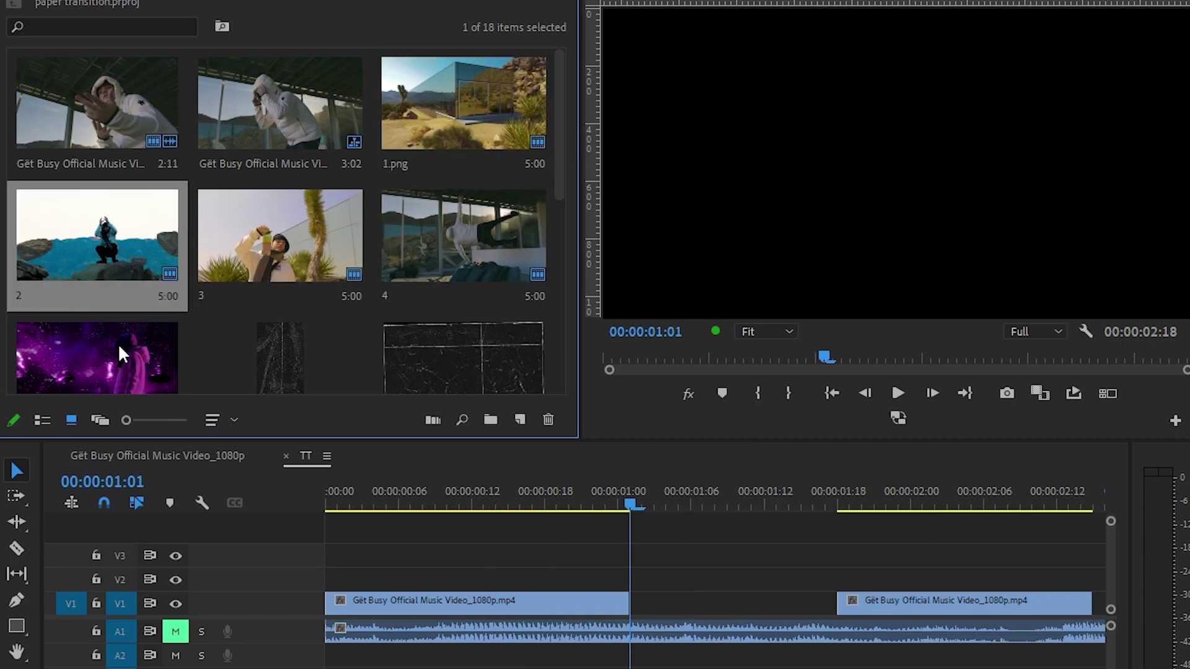
pyautogui.moveTo(437, 103); pyautogui.dragTo(638, 592)
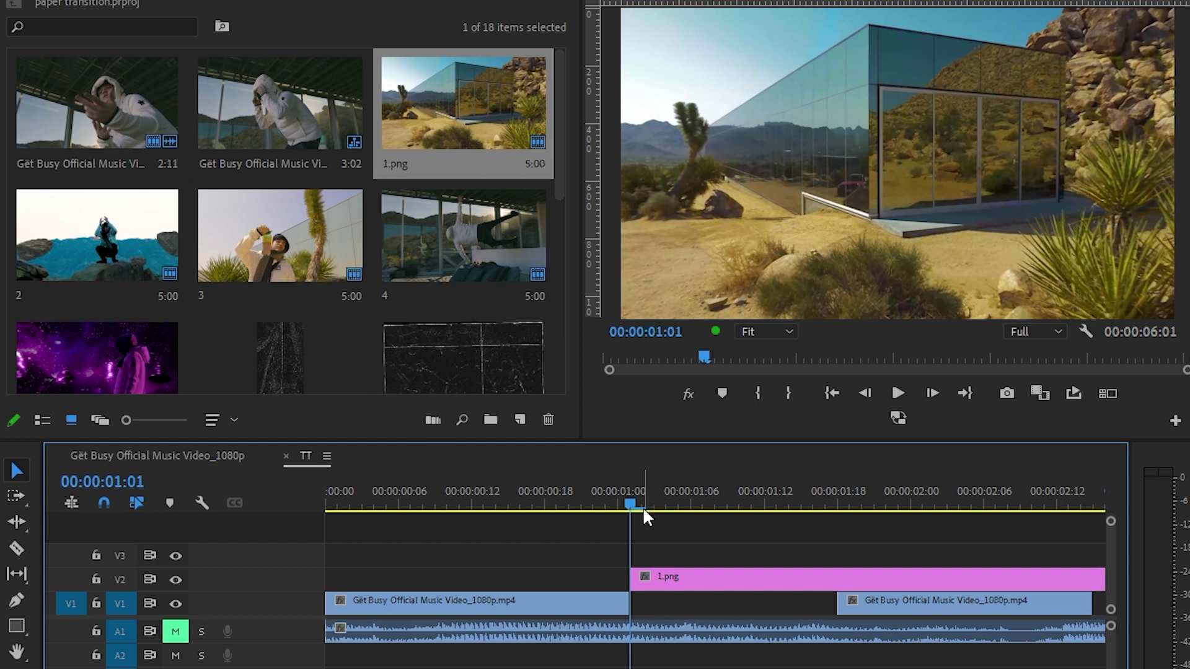
pyautogui.press('Right')
pyautogui.press('Right')
pyautogui.press('Right')
pyautogui.press('Right')
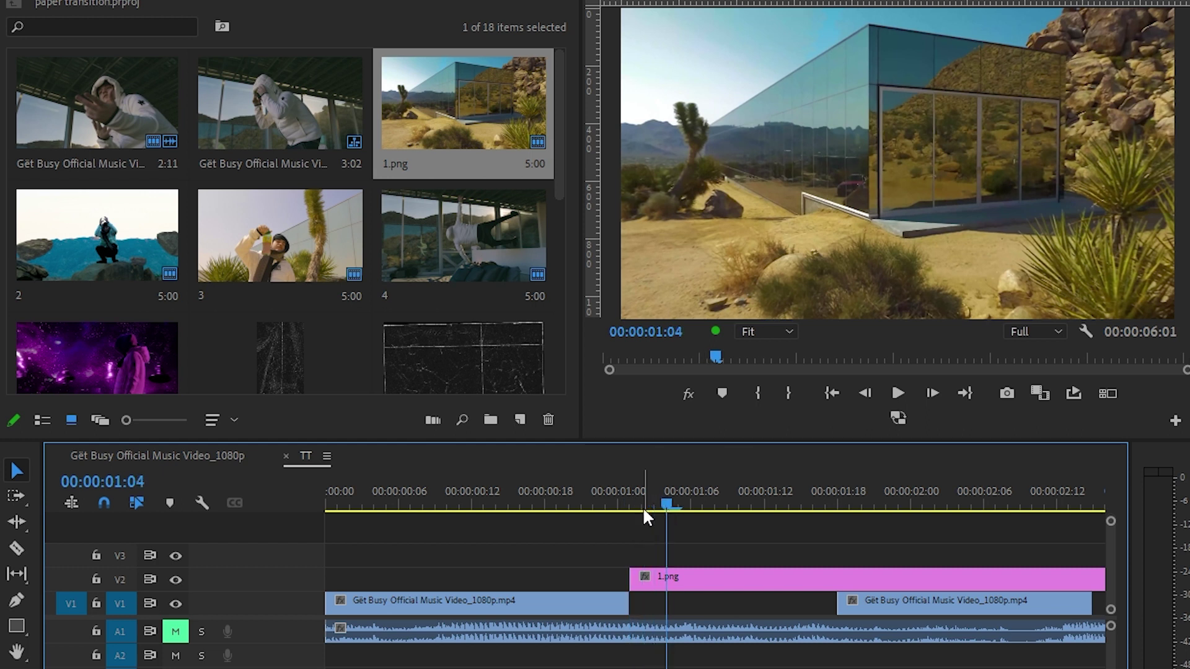
pyautogui.hotkey('ctrl', 'k')
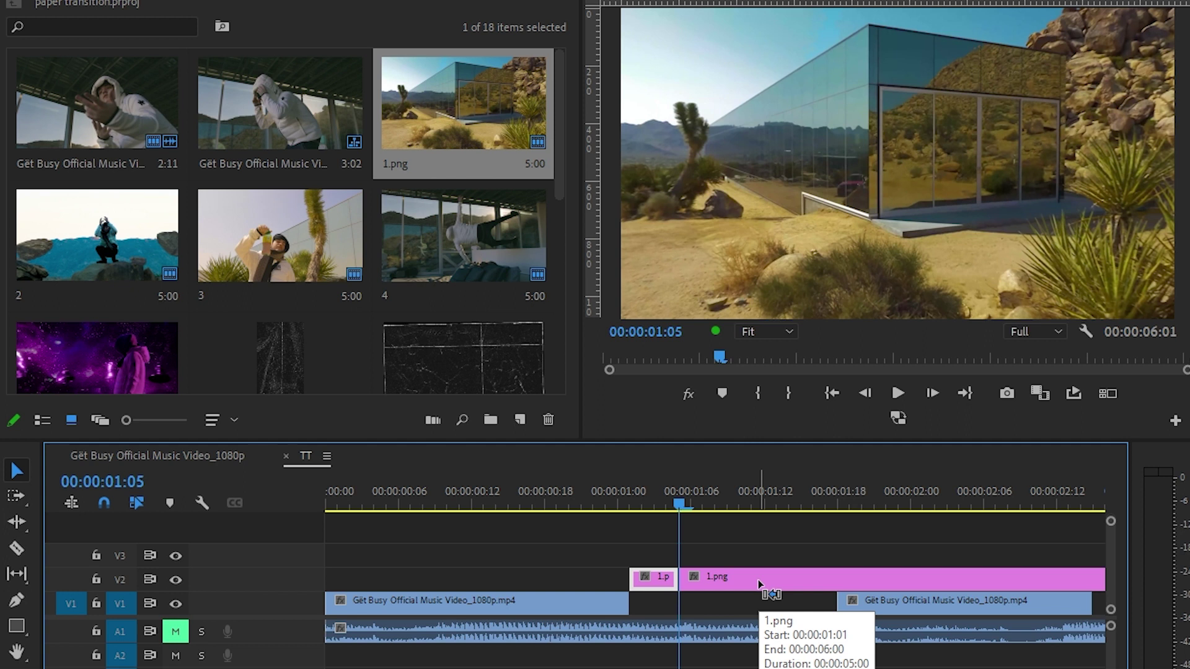
pyautogui.click(760, 581)
pyautogui.press('Delete')
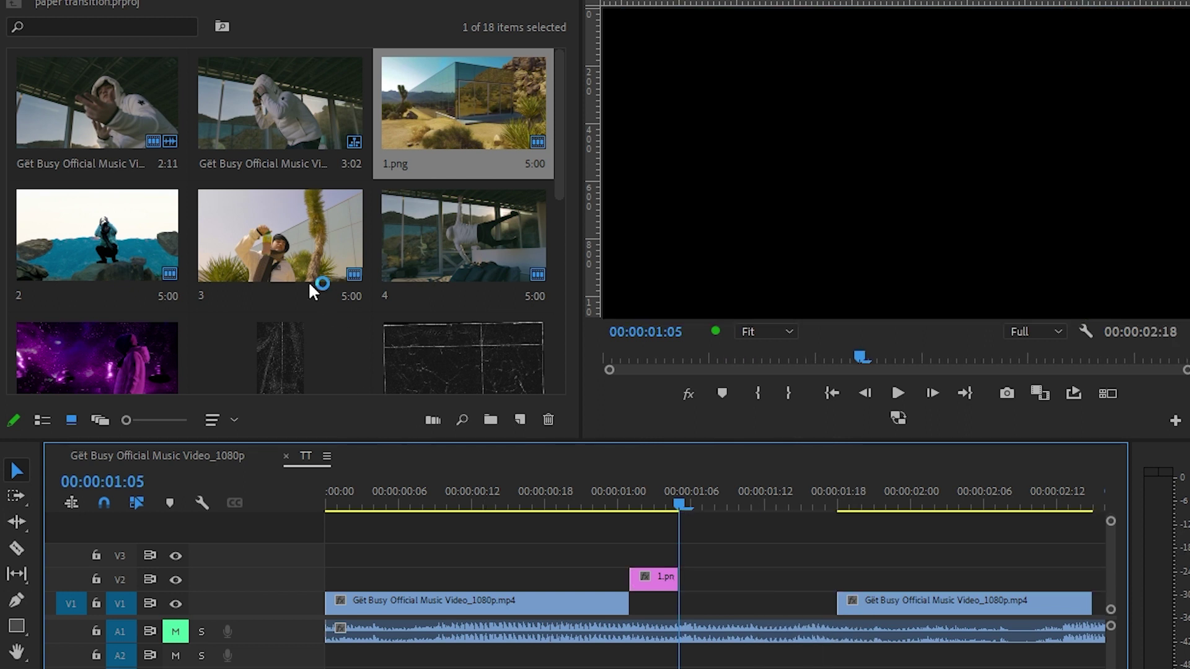
# Step: Place image 2 on V2 directly after 1.png at 00:00:01:05, cut down to four frames
pyautogui.moveTo(49, 198); pyautogui.dragTo(689, 553)
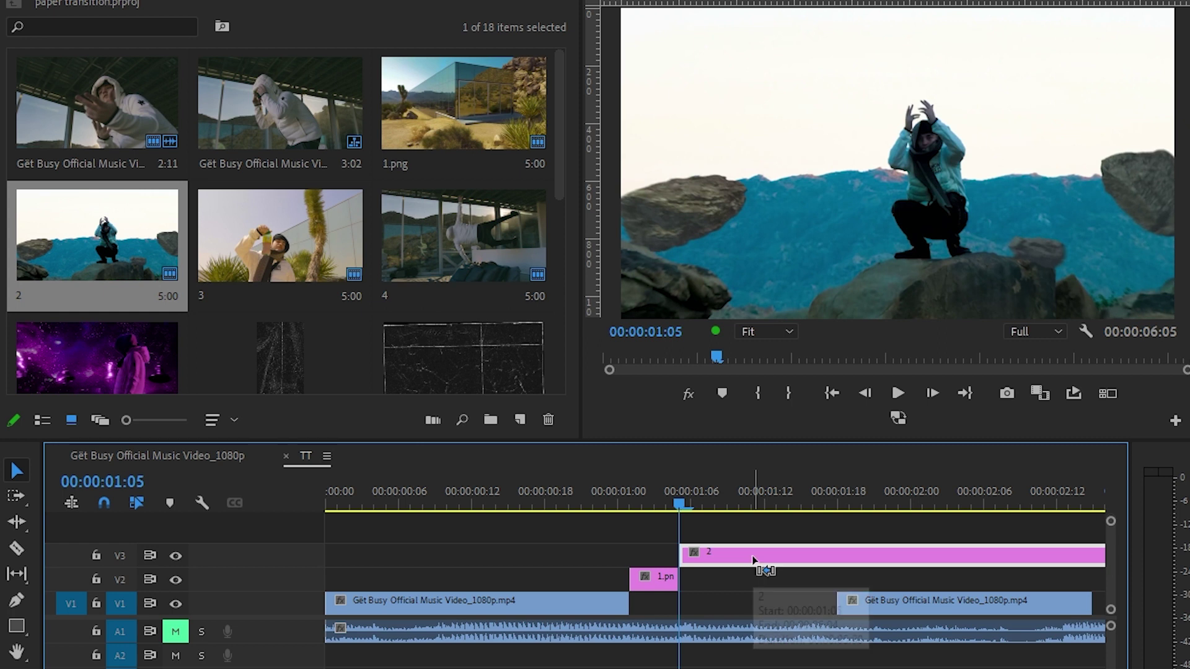
pyautogui.press('Right')
pyautogui.press('Right')
pyautogui.press('Right')
pyautogui.press('Right')
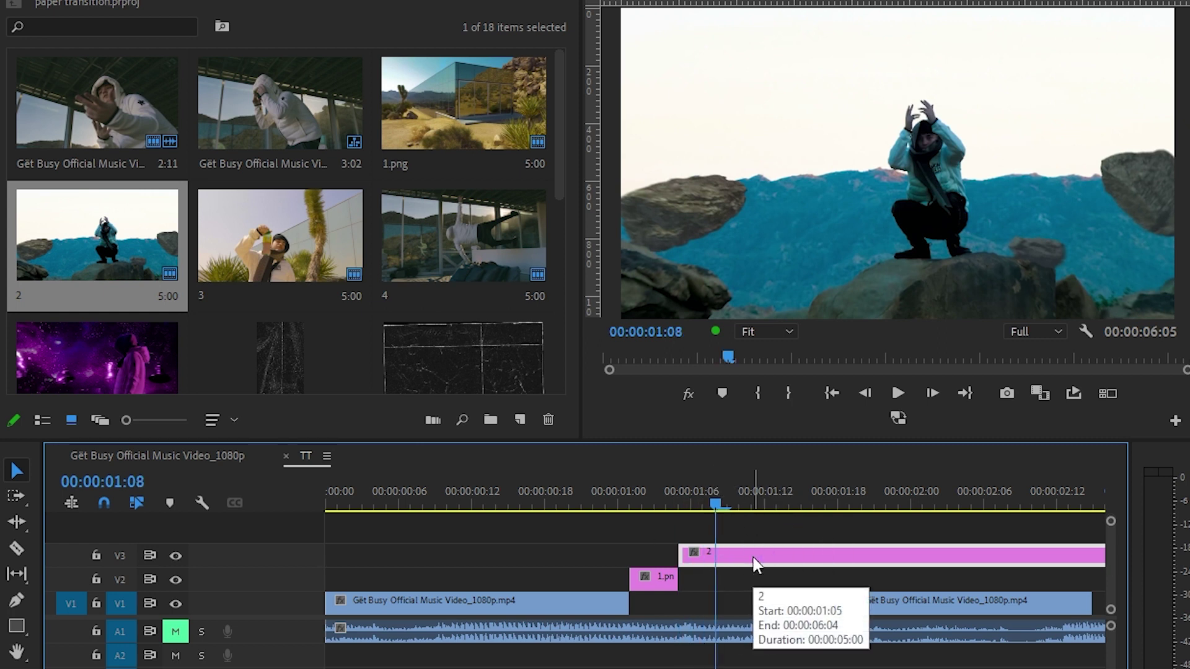
pyautogui.hotkey('ctrl', 'k')
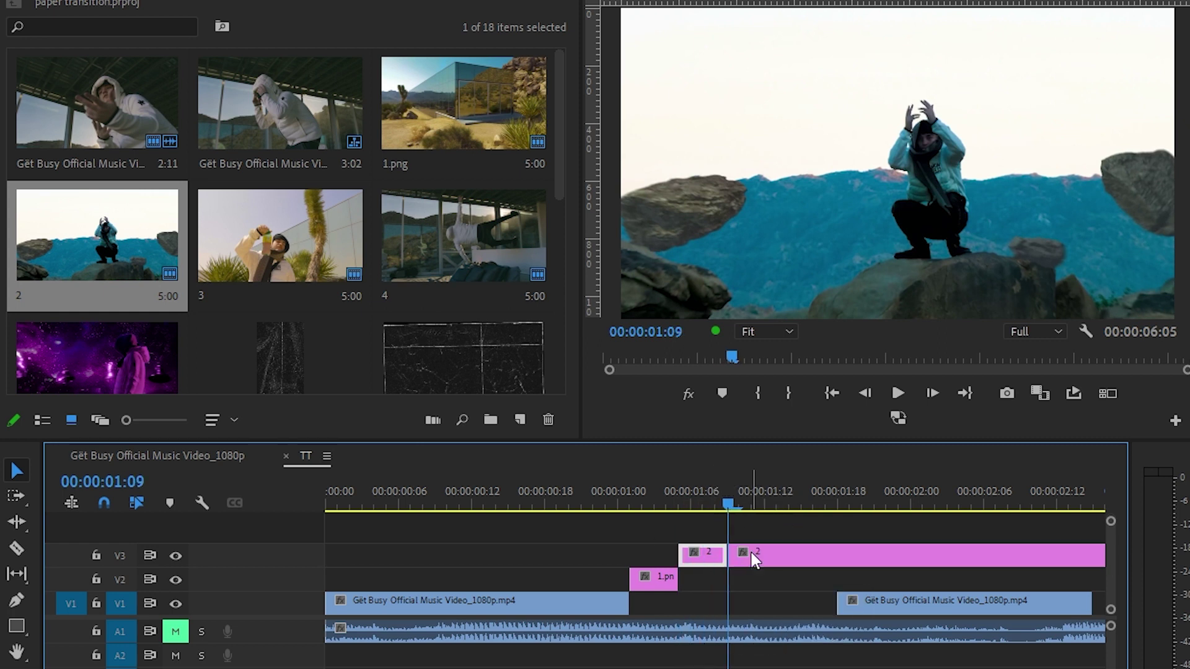
pyautogui.click(754, 556)
pyautogui.press('Delete')
pyautogui.moveTo(715, 555); pyautogui.dragTo(715, 577)
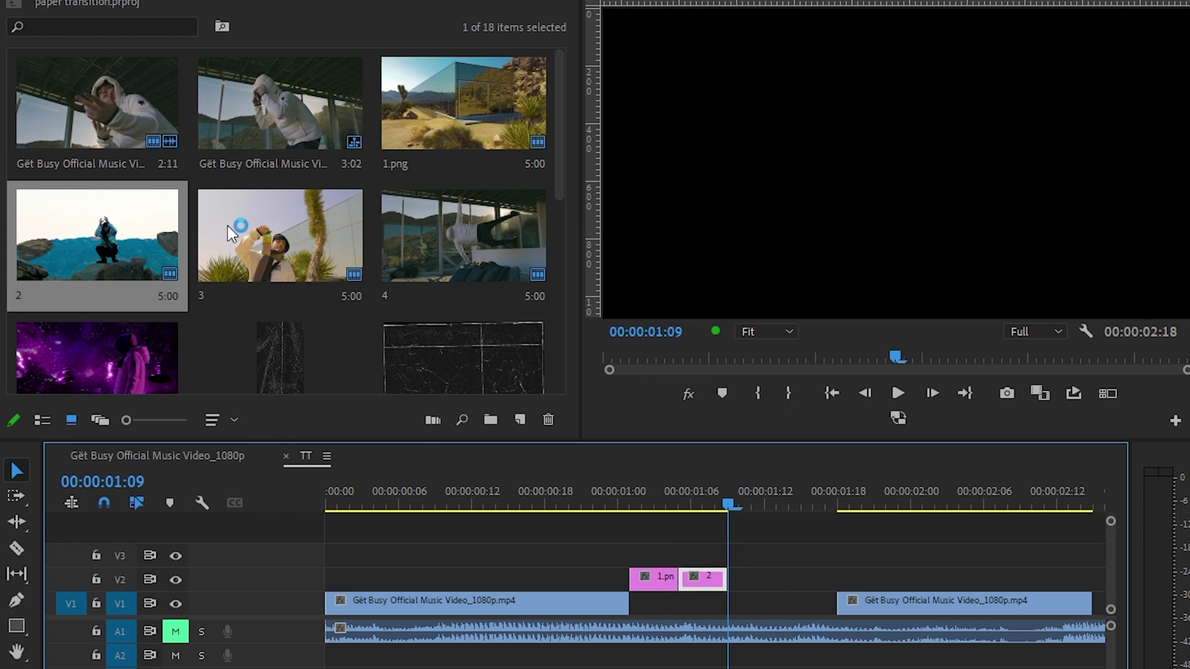
# Step: Place image 3 on V2 directly after image 2 at 00:00:01:09, cut down to four frames
pyautogui.moveTo(228, 226); pyautogui.dragTo(750, 580)
pyautogui.press('Right')
pyautogui.press('Right')
pyautogui.press('Right')
pyautogui.press('Right')
pyautogui.hotkey('ctrl', 'k')
pyautogui.click(752, 556)
pyautogui.click(868, 556)
pyautogui.press('Delete')
# Step: Add images 4 and 5.png after image 3 on V2, four frames each, and shift the second video clip to follow them
pyautogui.moveTo(464, 235); pyautogui.dragTo(778, 558)
pyautogui.press('Right')
pyautogui.press('Right')
pyautogui.press('Right')
pyautogui.press('Right')
pyautogui.hotkey('ctrl', 'k')
pyautogui.click(954, 564)
pyautogui.press('Delete')
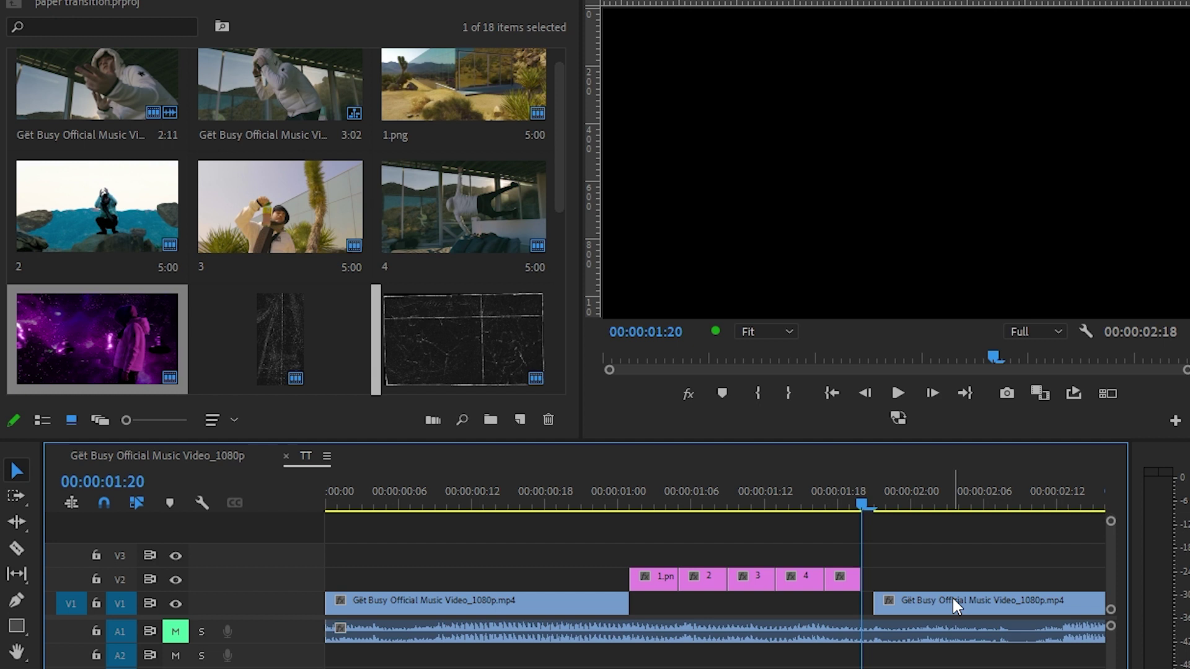
# Step: Play back the sequence from the start to review the run of still images between the two clips
pyautogui.press('-')
pyautogui.press('Home')
pyautogui.press('space')
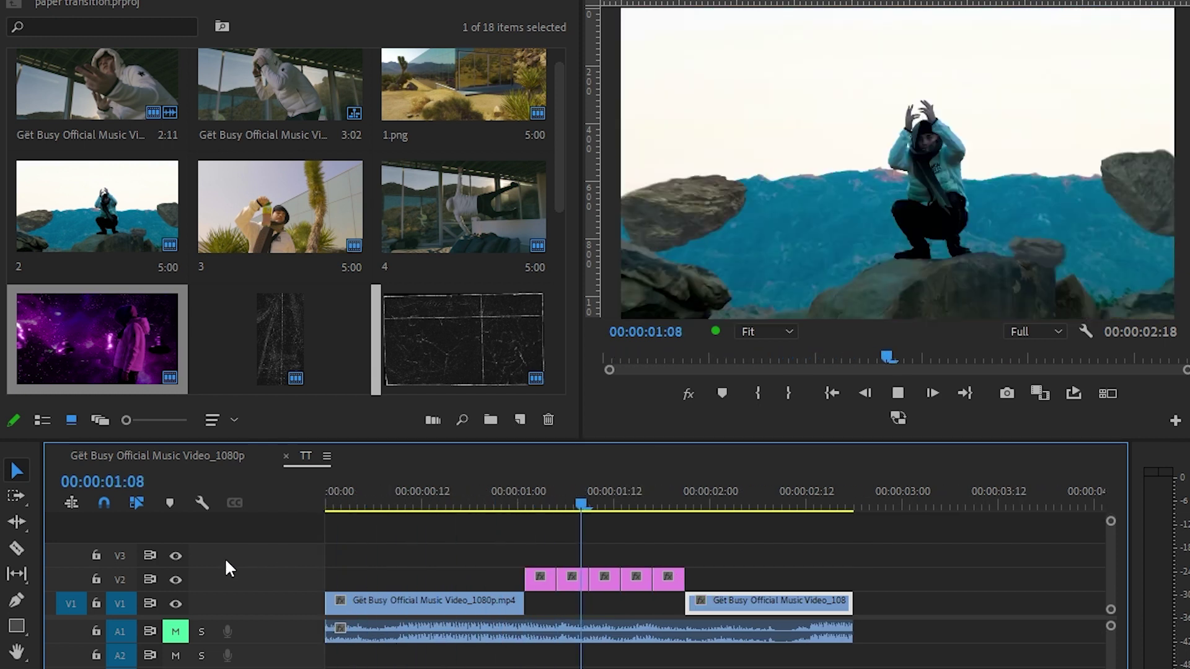
pyautogui.press('space')
pyautogui.moveTo(589, 505); pyautogui.dragTo(654, 557)
pyautogui.press('space')
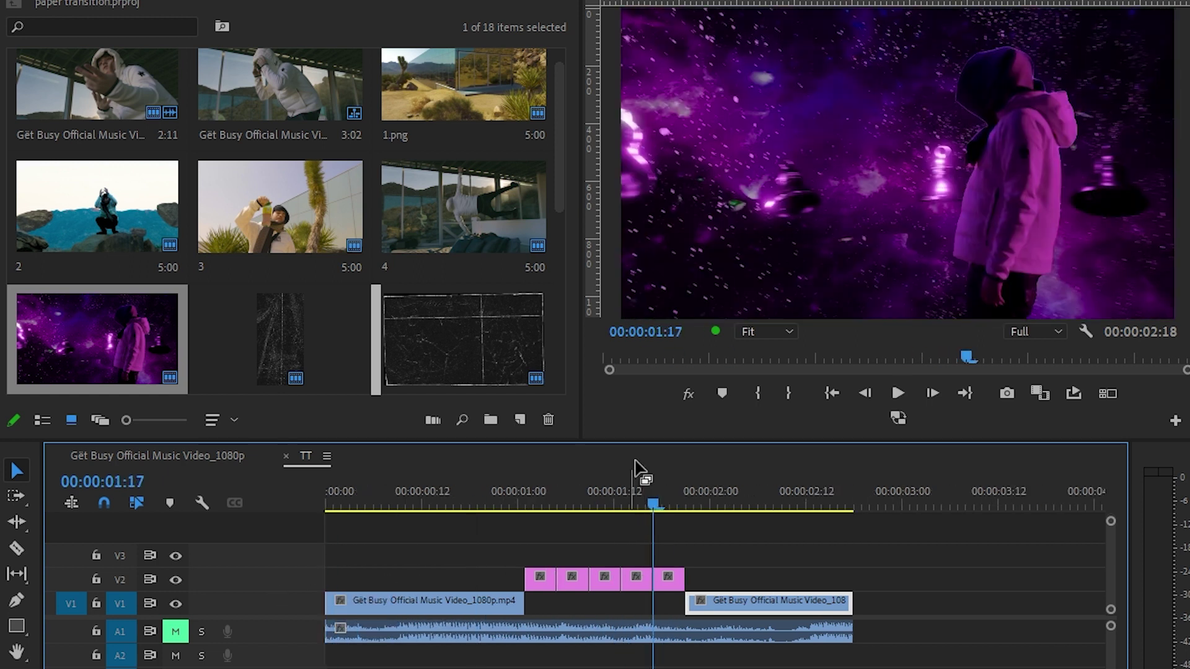
# Step: Look through the paper texture images in the project for a suitable overlay
pyautogui.scroll(-5, 308, 346)
pyautogui.scroll(3, 308, 346)
pyautogui.scroll(-2, 307, 345)
pyautogui.click(284, 220)
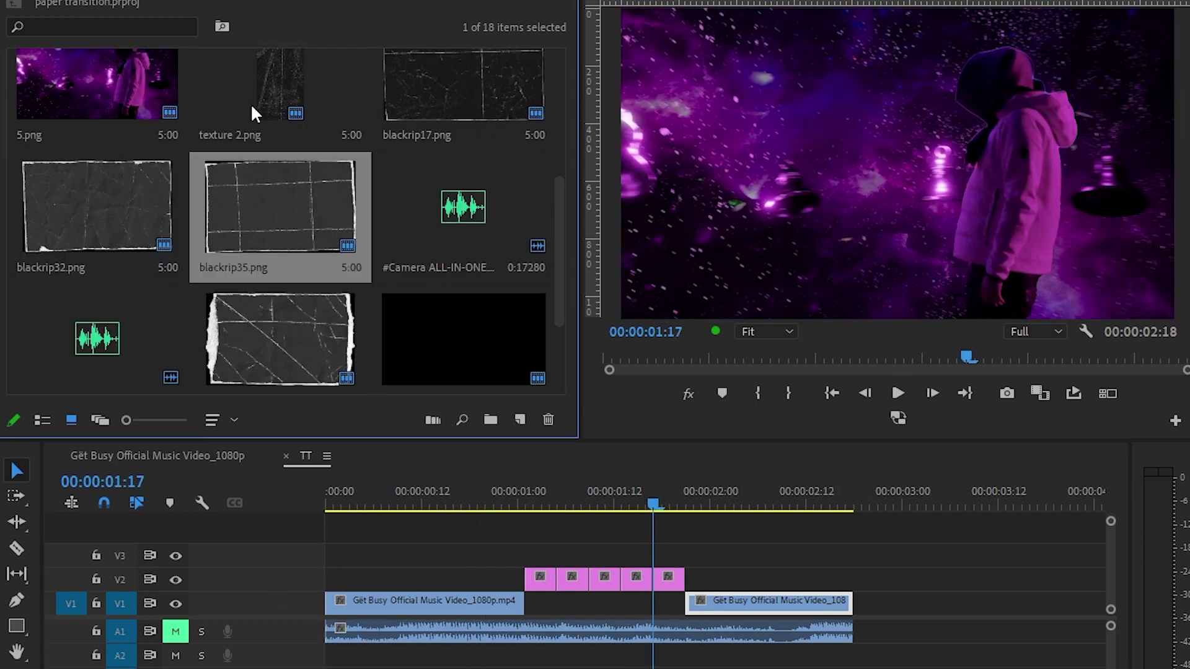
pyautogui.click(254, 103)
pyautogui.click(392, 107)
pyautogui.click(272, 205)
pyautogui.click(152, 223)
pyautogui.click(251, 369)
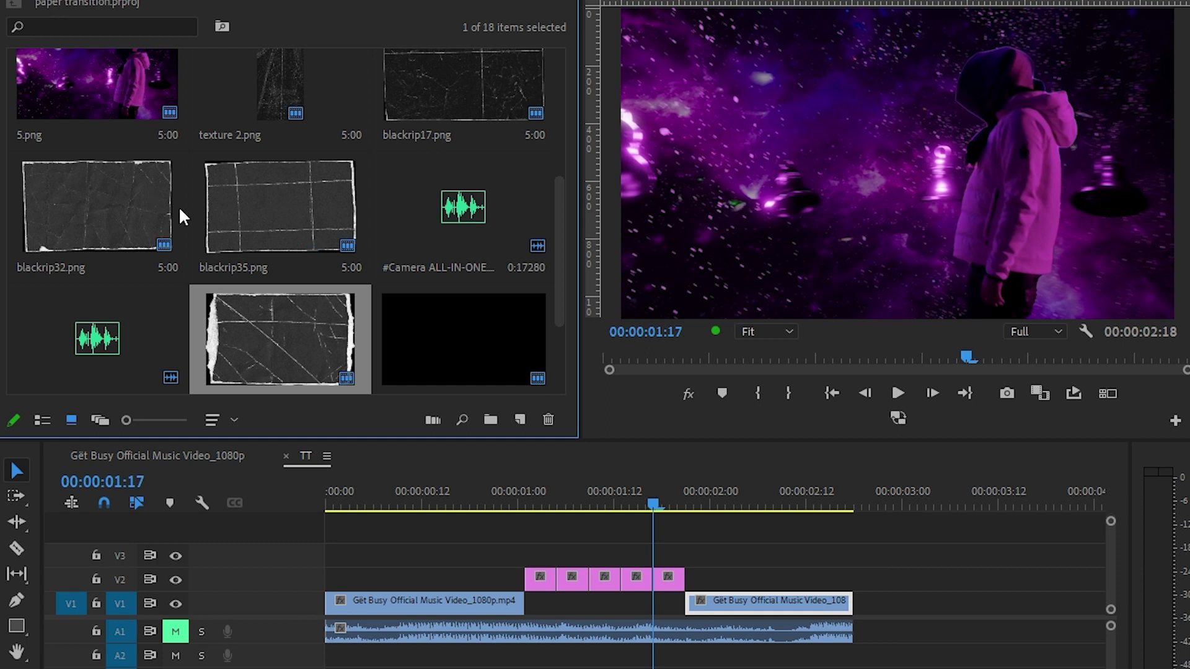
pyautogui.scroll(2, 320, 197)
pyautogui.scroll(-2, 320, 197)
# Step: Place blackrip17.png on V3 above 1.png at 00:00:01:01 and cut it at 00:00:01:05, deleting the rest
pyautogui.click(502, 113)
pyautogui.moveTo(503, 114); pyautogui.dragTo(527, 554)
pyautogui.moveTo(608, 493); pyautogui.dragTo(556, 502)
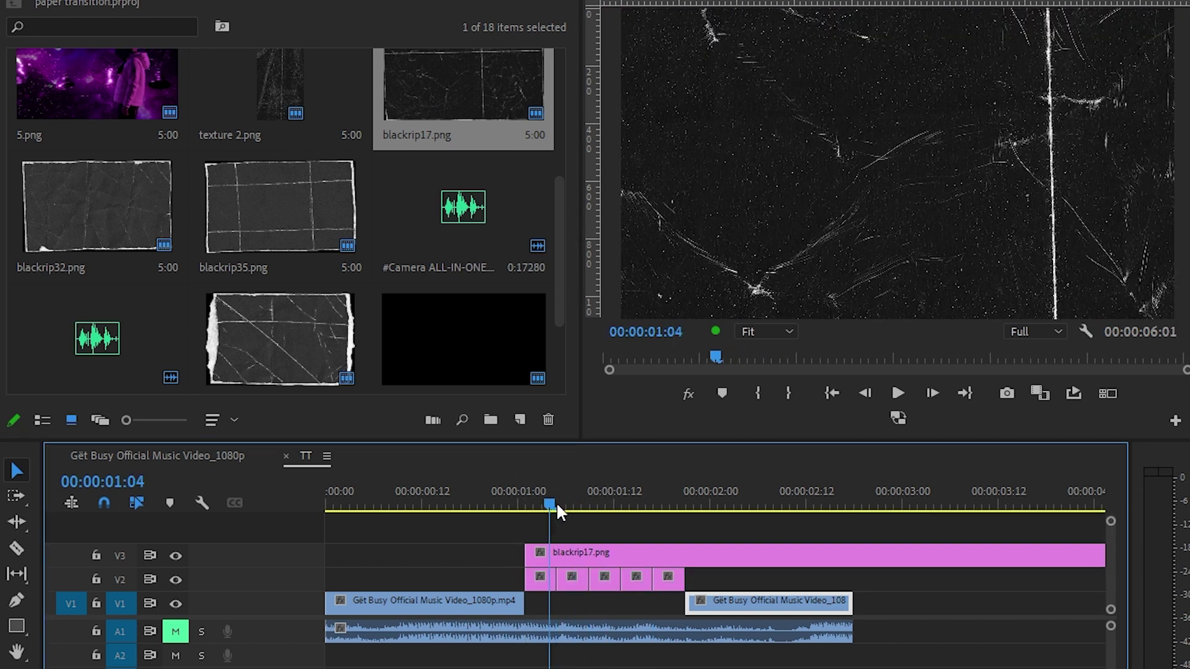
pyautogui.click(588, 560)
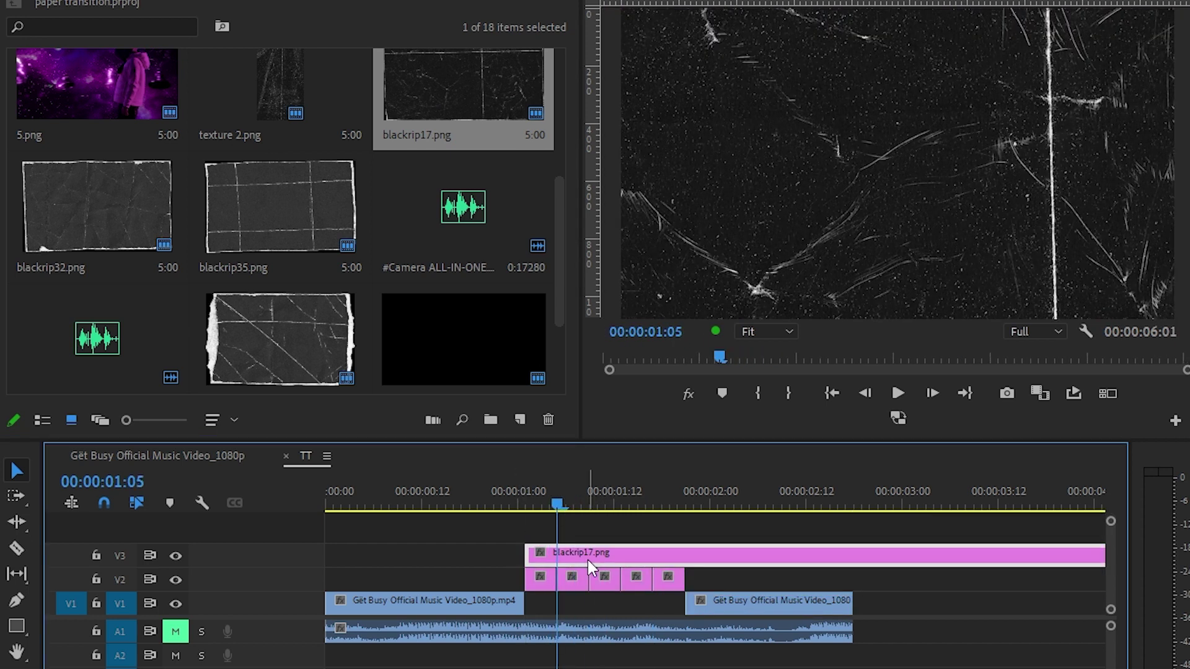
pyautogui.hotkey('ctrl', 'k')
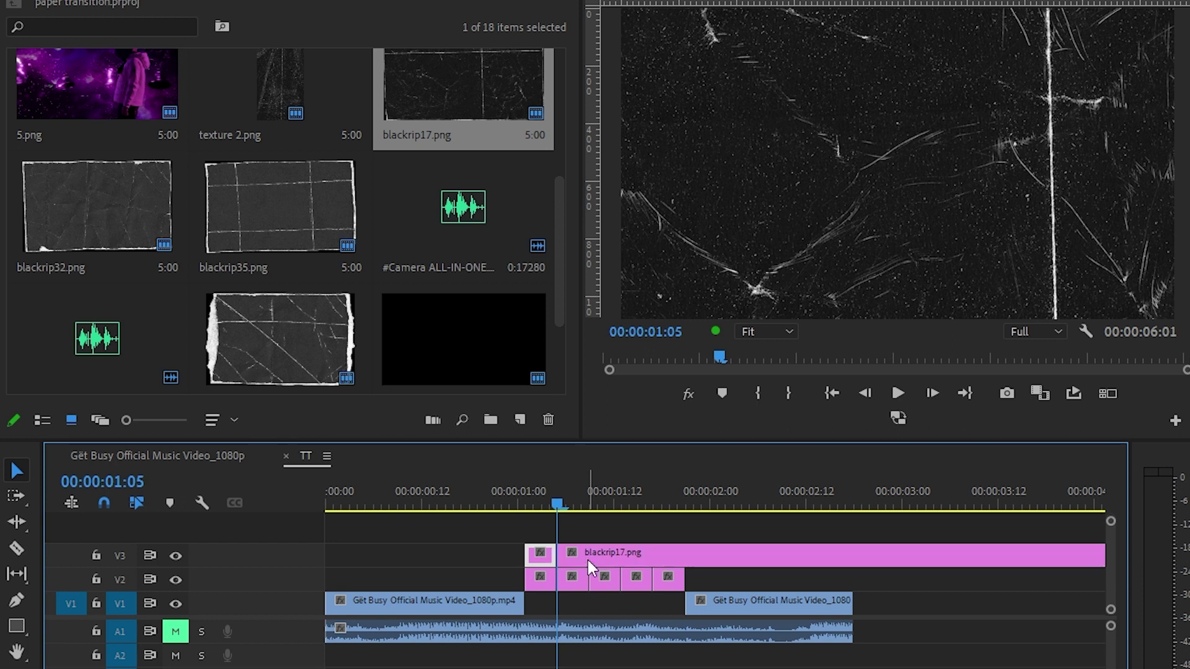
pyautogui.click(588, 559)
pyautogui.press('Delete')
# Step: Set the blackrip17.png overlay's scale to 54 and its blend mode to Linear Dodge (Add)
pyautogui.click(526, 490)
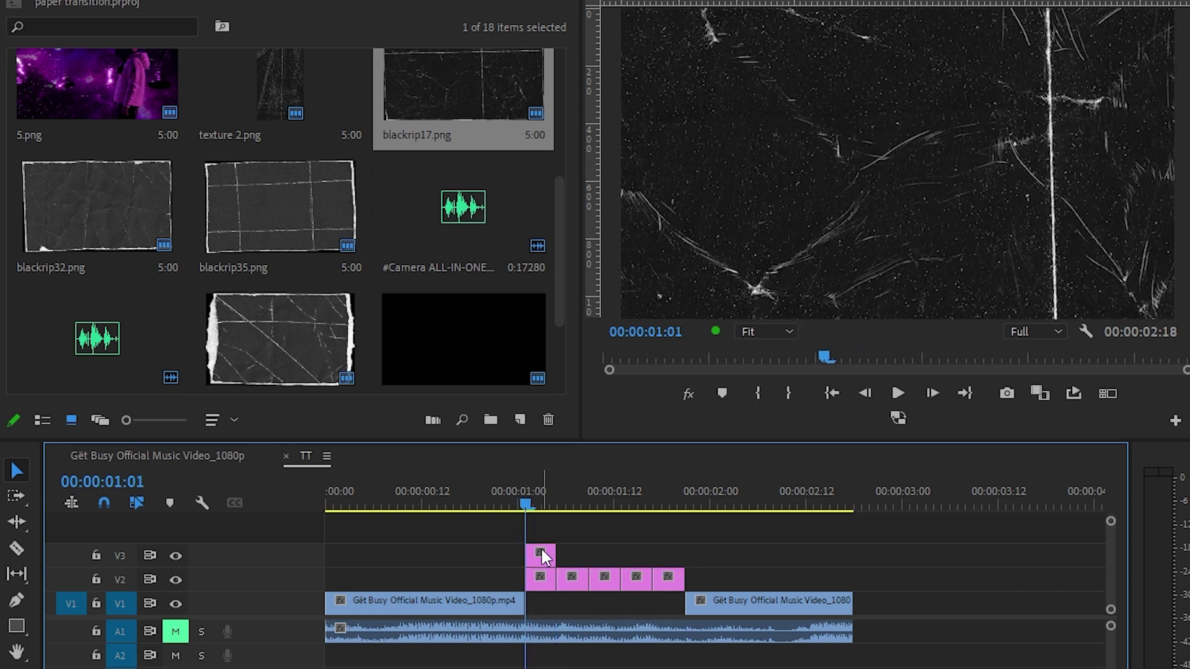
pyautogui.click(542, 550)
pyautogui.click(265, 0)
pyautogui.click(270, 1)
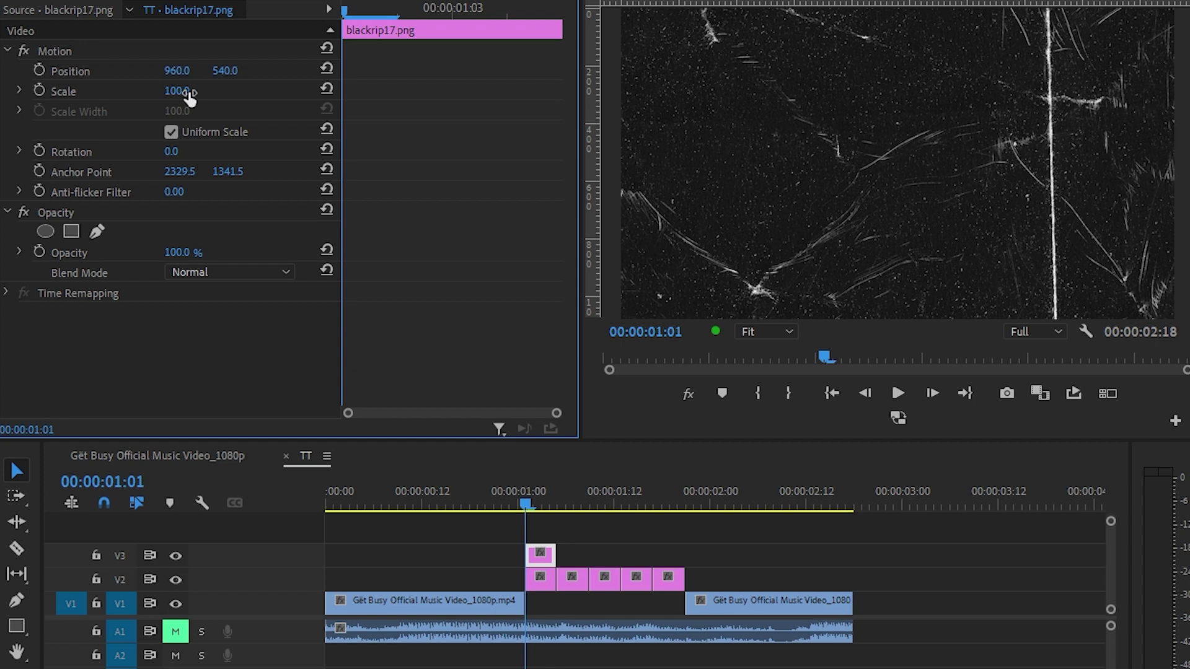
pyautogui.moveTo(174, 91); pyautogui.dragTo(146, 91)
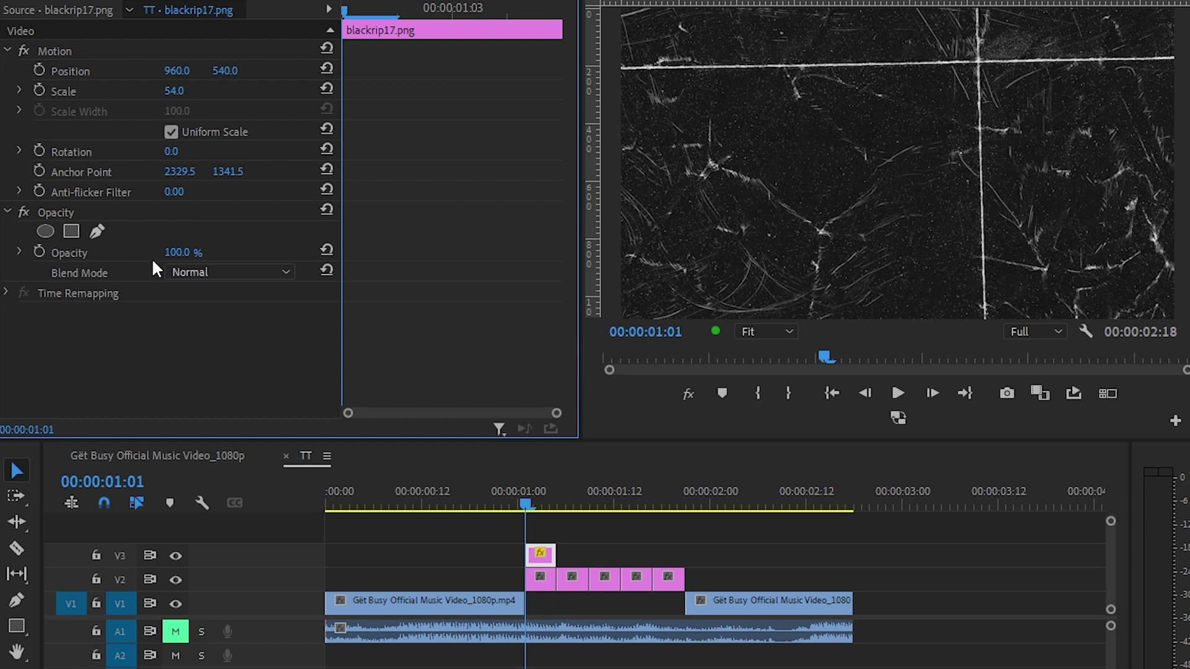
pyautogui.click(216, 272)
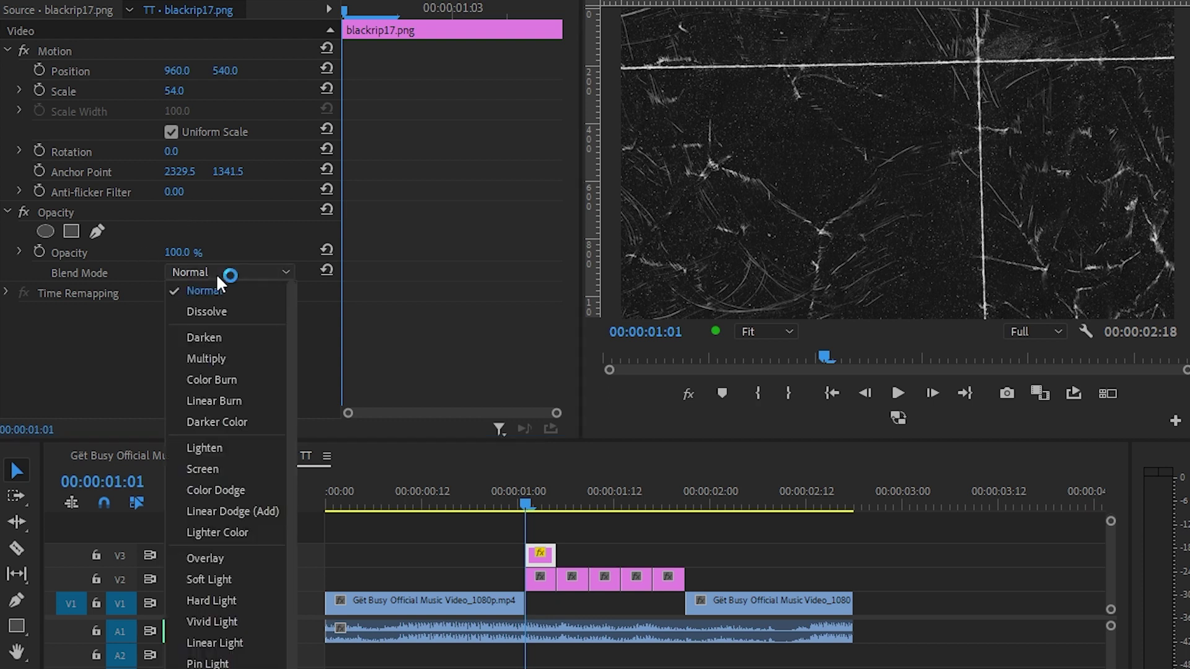
pyautogui.click(233, 510)
# Step: Play the sequence across the cut into 1.png to preview the texture overlay
pyautogui.moveTo(521, 501); pyautogui.dragTo(507, 530)
pyautogui.press('space')
pyautogui.press('space')
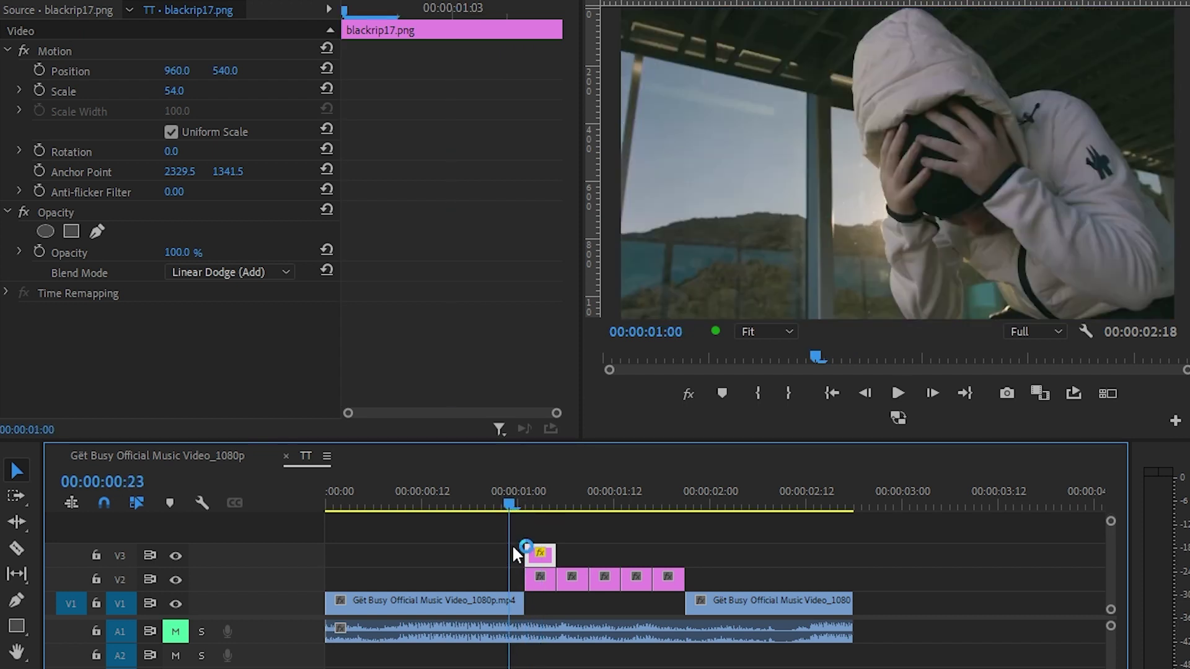
# Step: Place blackrip32.png on V3 above image 2, directly after blackrip17.png, trimmed to the image's length
pyautogui.click(62, 2)
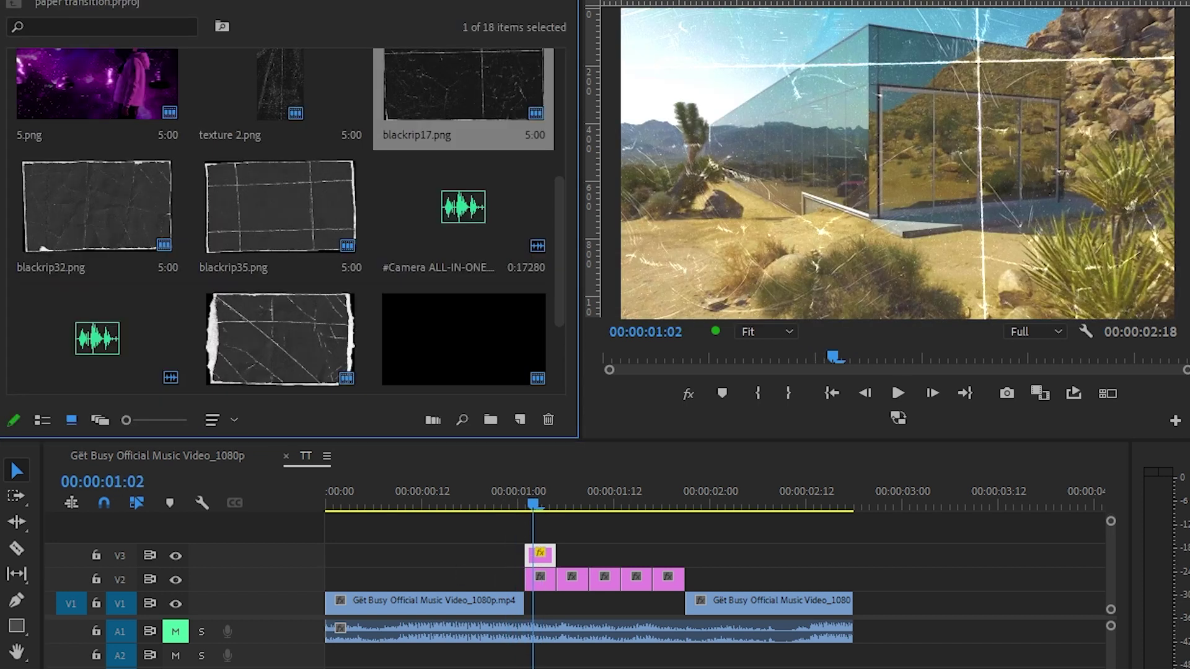
pyautogui.moveTo(96, 208); pyautogui.dragTo(574, 560)
pyautogui.hotkey('ctrl', 'z')
pyautogui.moveTo(765, 539); pyautogui.dragTo(604, 563)
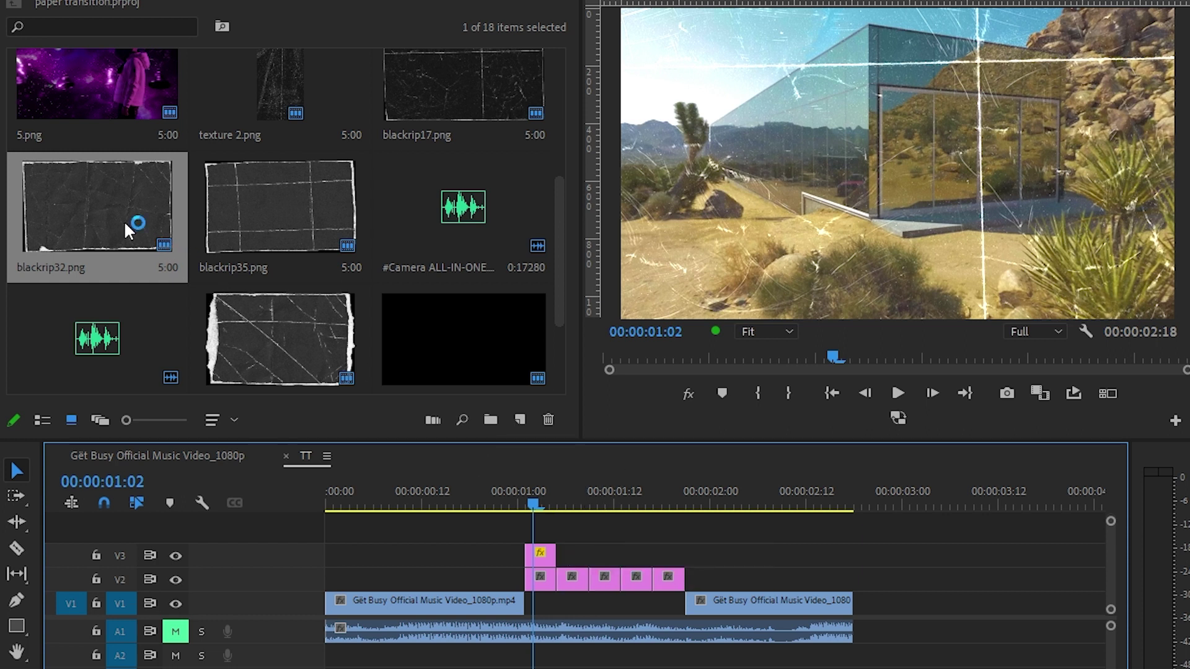
pyautogui.moveTo(125, 225); pyautogui.dragTo(568, 553)
pyautogui.moveTo(588, 507); pyautogui.dragTo(583, 537)
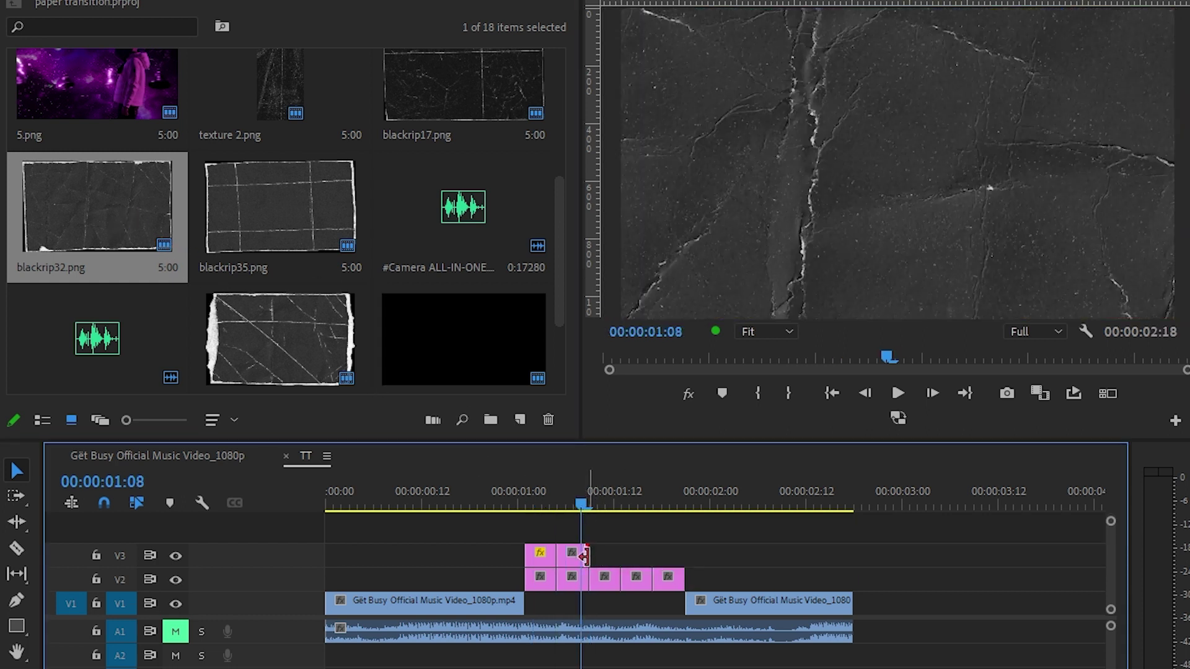
# Step: Scale the blackrip32.png overlay above image 2 to 40 and change its blend mode from Normal
pyautogui.click(572, 553)
pyautogui.hotkey('shift', '7')
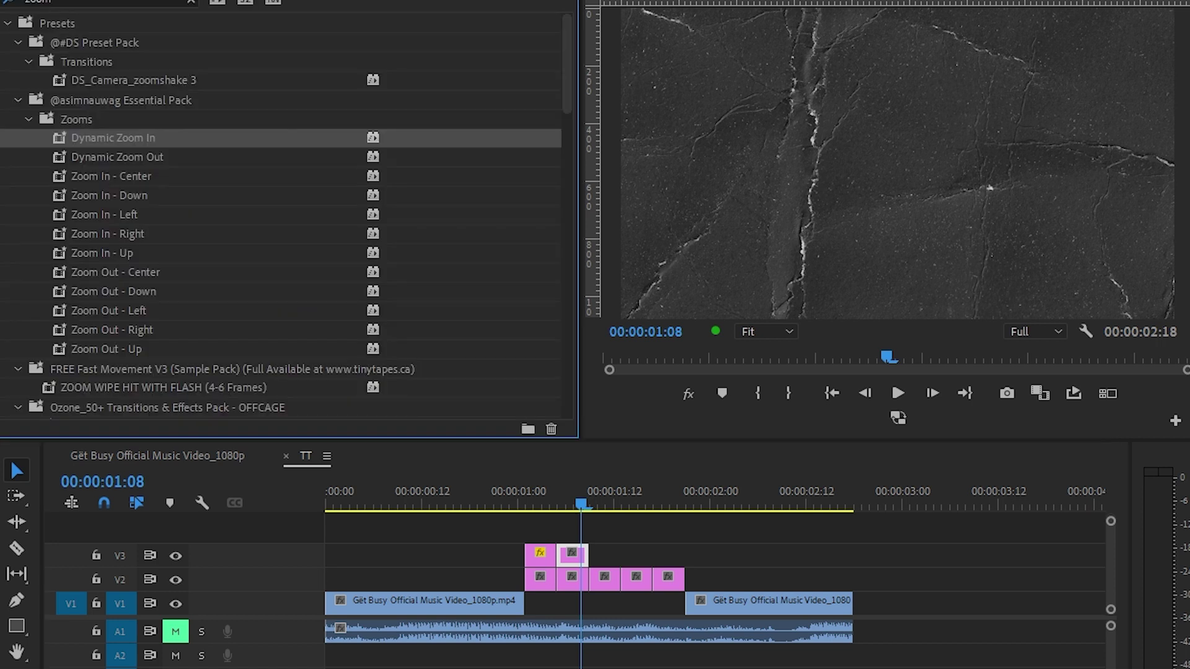
pyautogui.hotkey('shift', '5')
pyautogui.moveTo(177, 90); pyautogui.dragTo(138, 91)
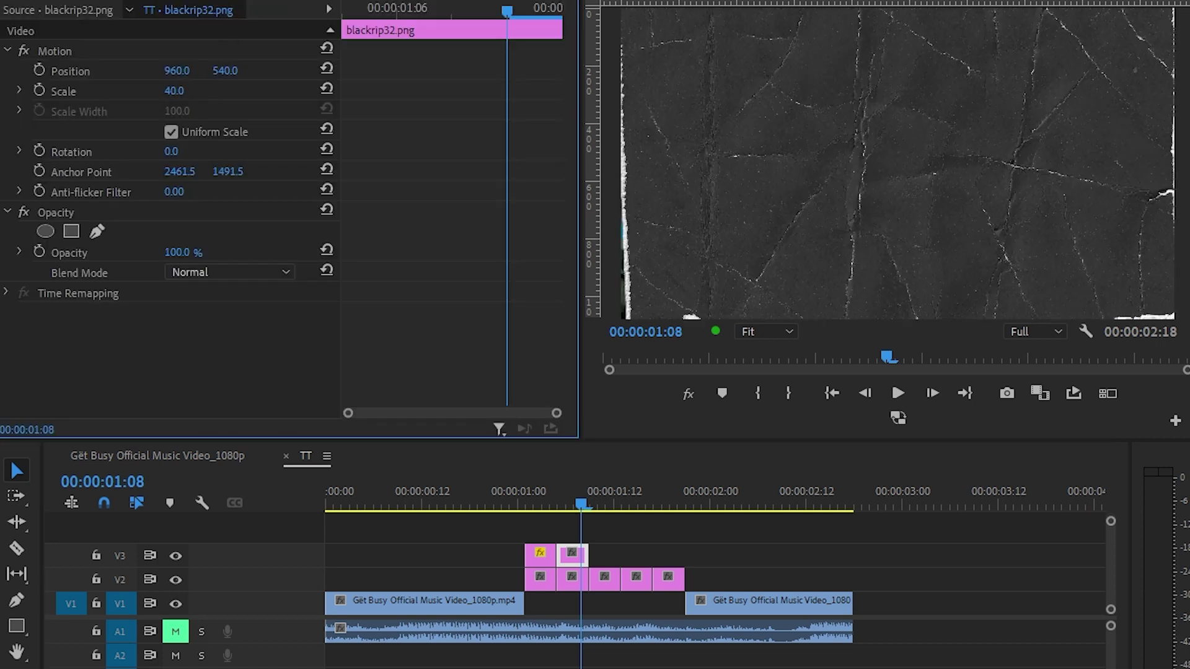
pyautogui.click(229, 272)
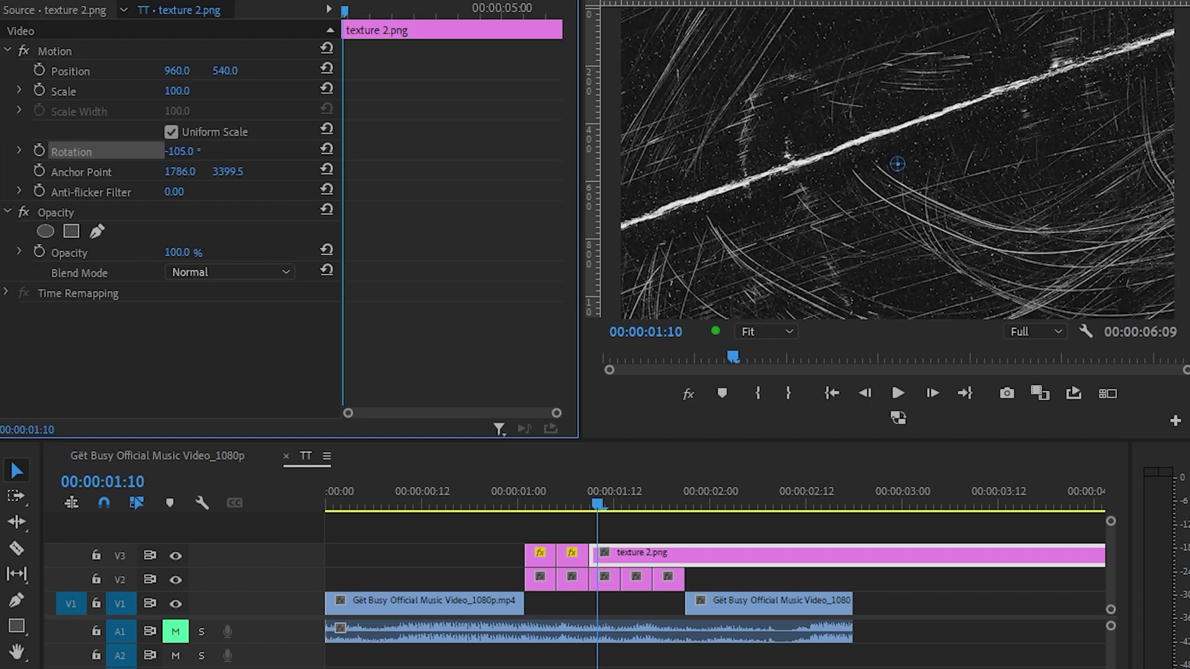
# Step: Rotate the texture 2.png overlay to -92°, scale it to 36 and set its blend mode to Linear Dodge (Add)
pyautogui.moveTo(177, 151); pyautogui.dragTo(186, 151)
pyautogui.click(229, 273)
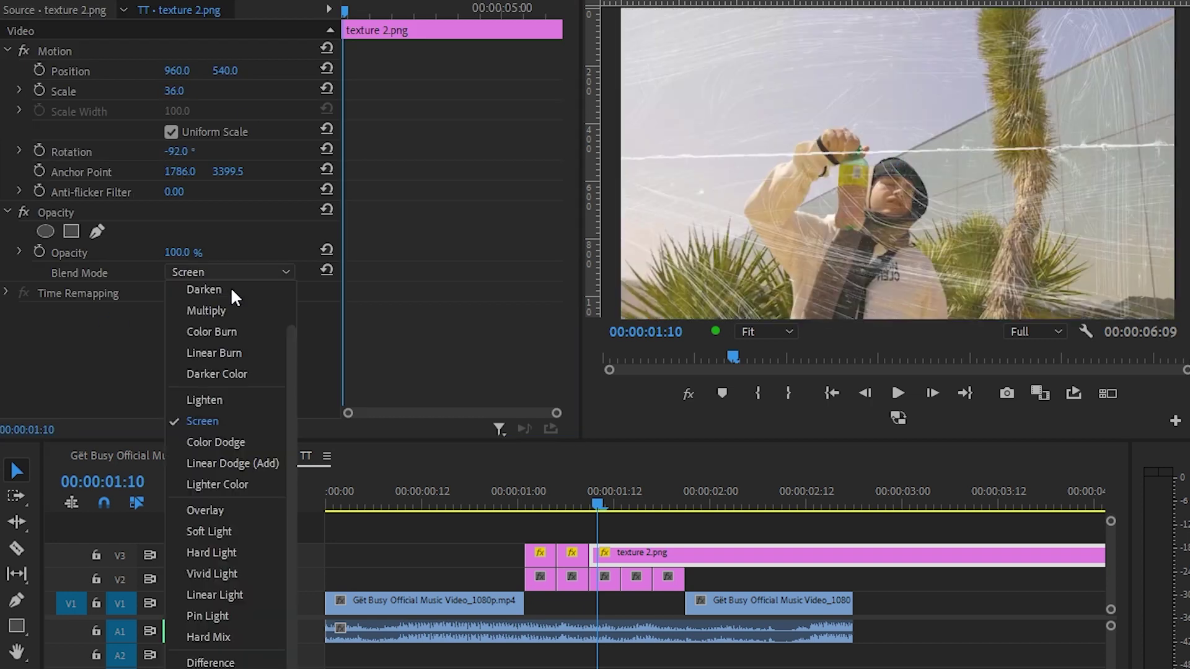
pyautogui.click(205, 457)
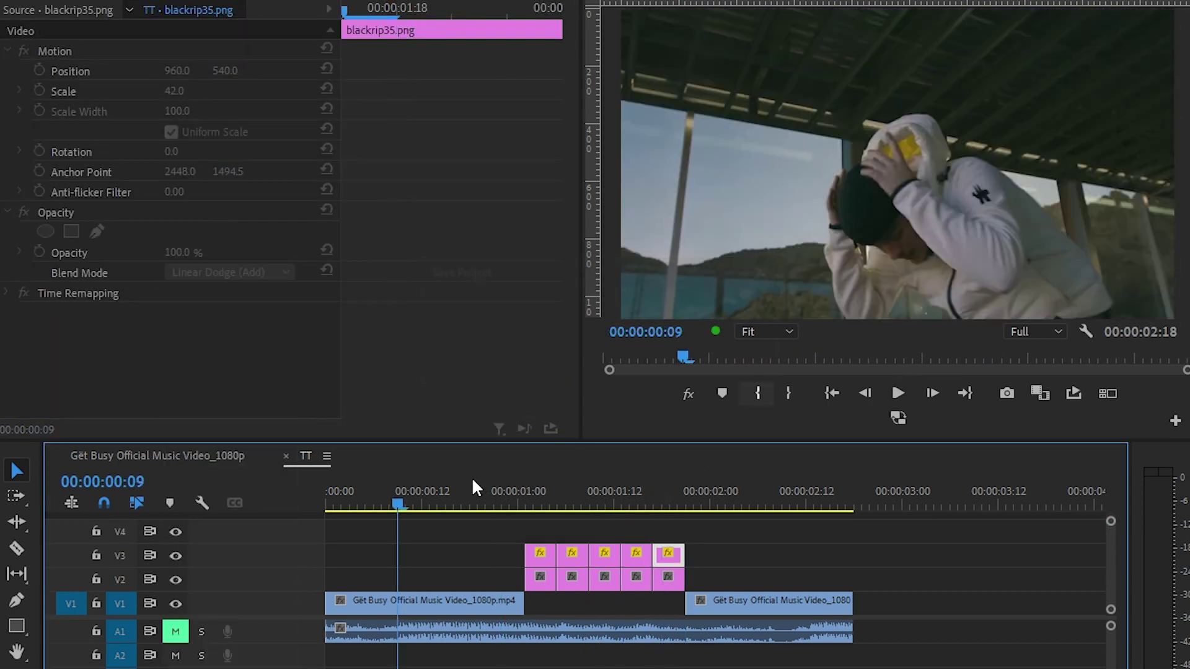
# Step: Play from 00:00:00:19 into the first textured image to preview the transition
pyautogui.click(479, 493)
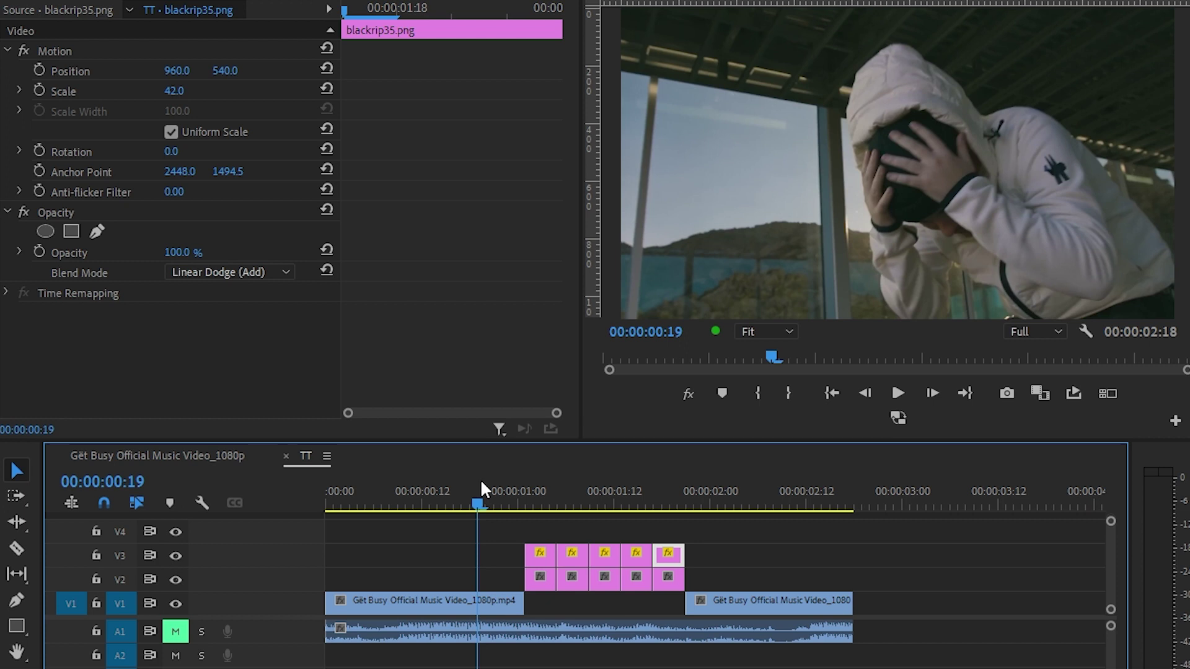
pyautogui.moveTo(771, 532)
pyautogui.mouseDown()
pyautogui.moveTo(531, 552)
pyautogui.moveTo(775, 547)
pyautogui.mouseUp()
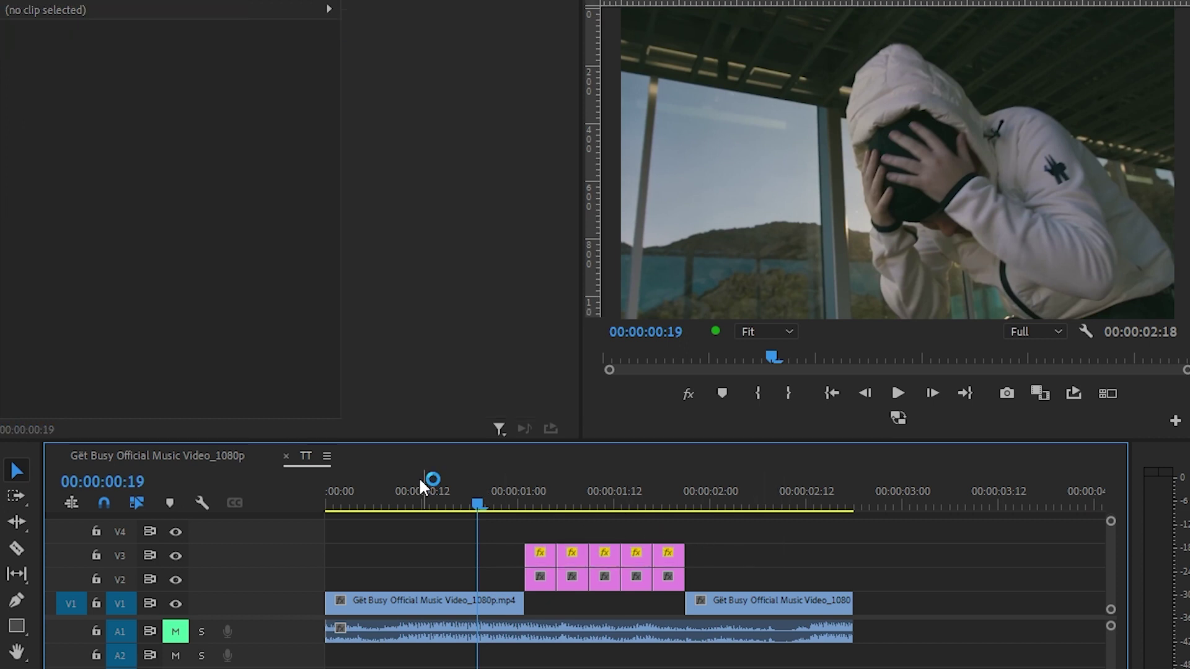
pyautogui.press('space')
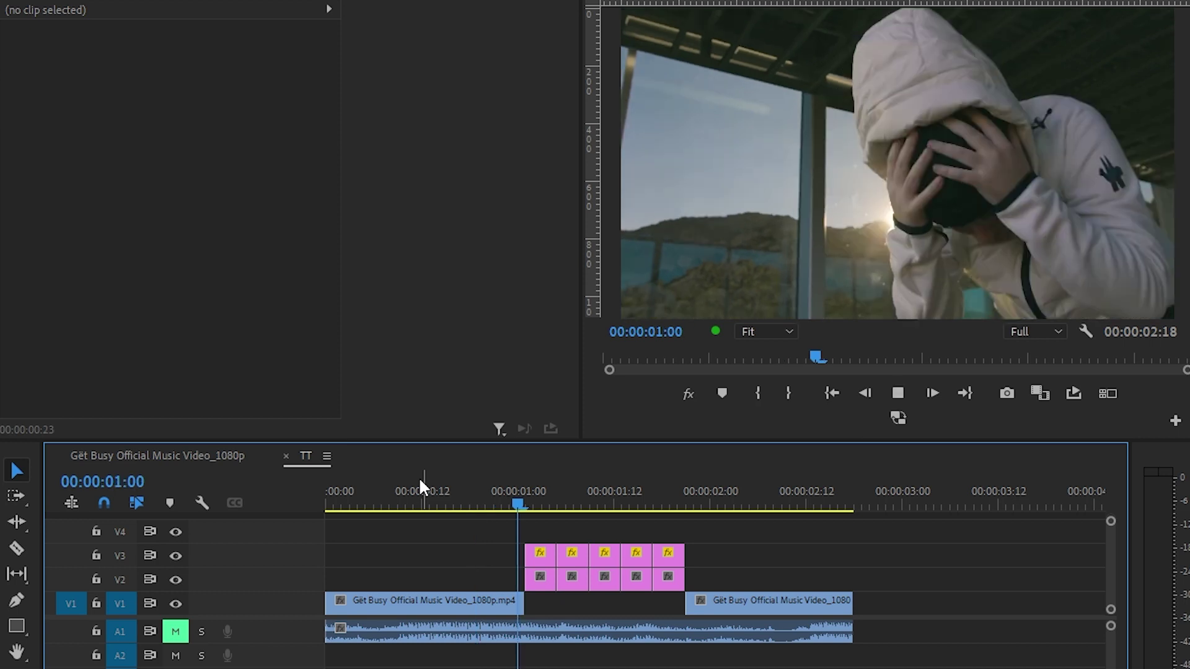
pyautogui.moveTo(517, 506); pyautogui.dragTo(535, 508)
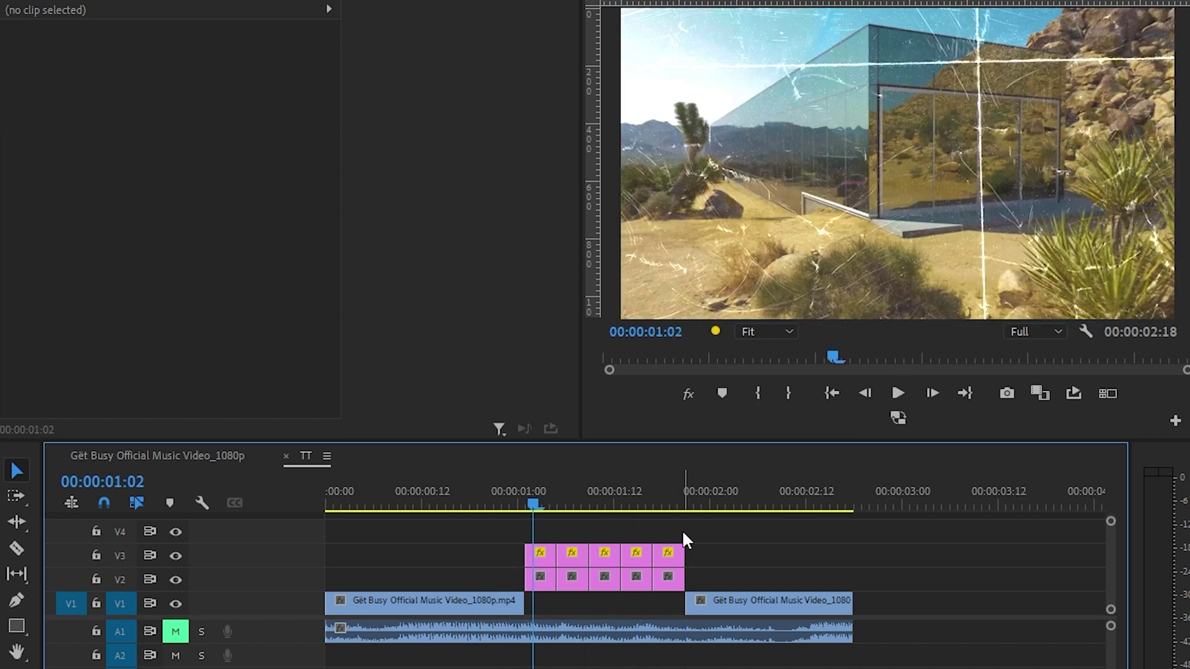
# Step: Create a 1920 × 1080, 24 fps adjustment layer and place it on V4 over the cut into the first image
pyautogui.hotkey('shift', '1')
pyautogui.click(518, 421)
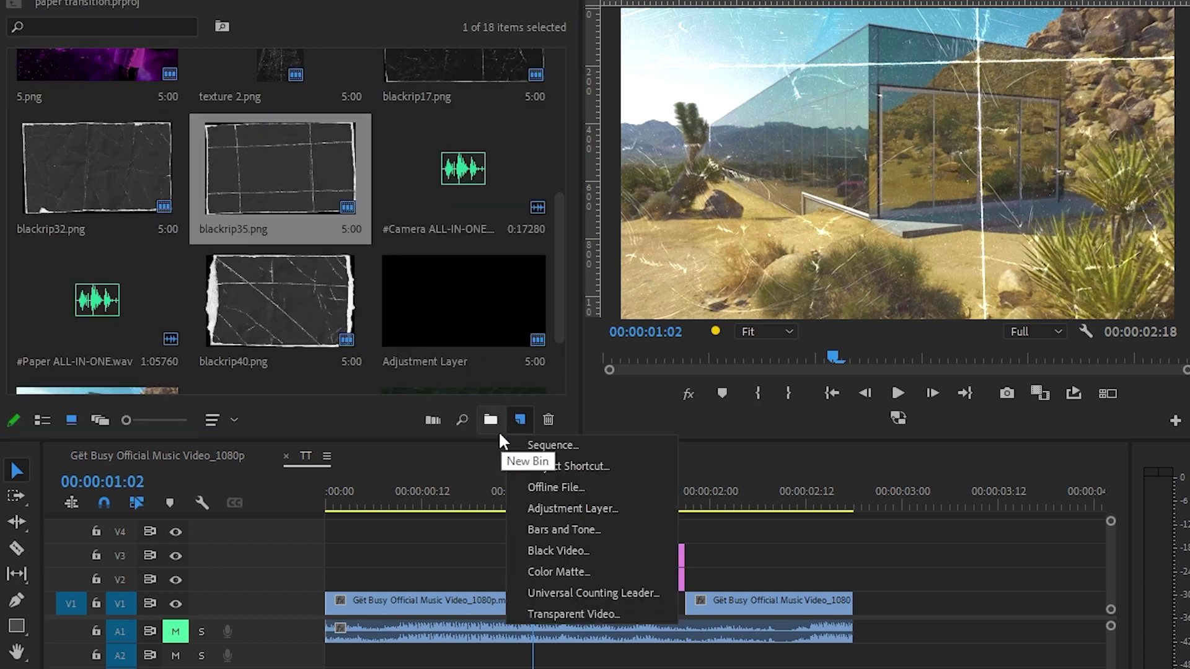
pyautogui.click(544, 509)
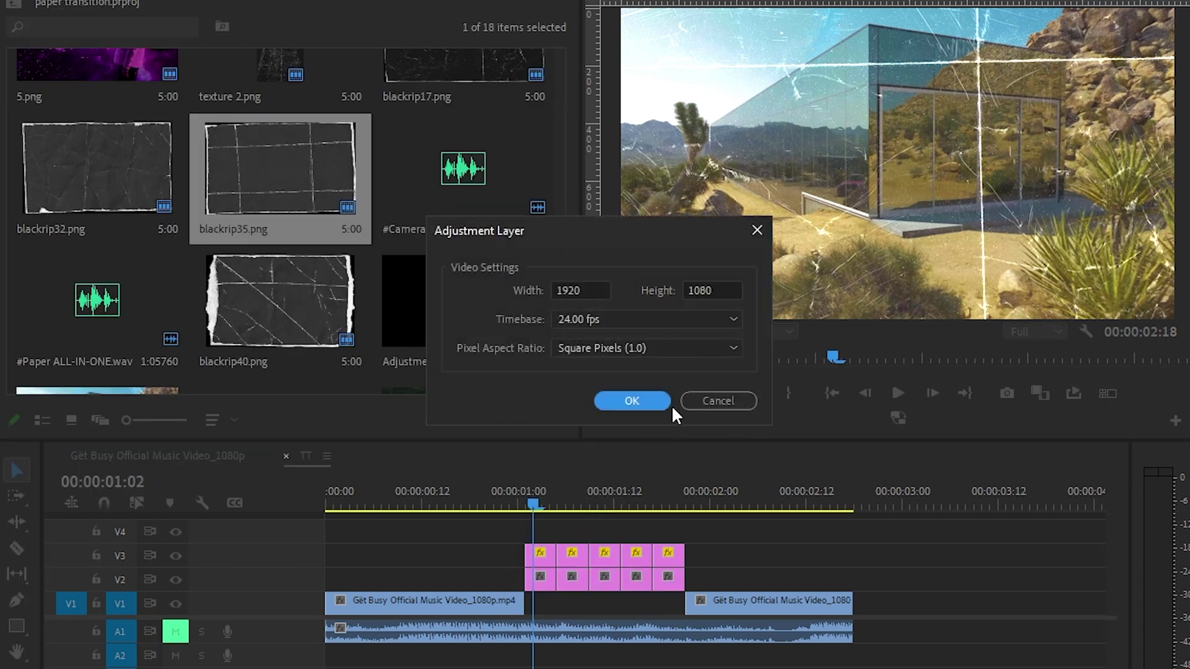
pyautogui.click(623, 399)
pyautogui.moveTo(352, 385); pyautogui.dragTo(489, 531)
# Step: Cut the V4 adjustment layer at 00:00:00:22, three frames before the first image starts
pyautogui.press('-')
pyautogui.press('-')
pyautogui.press('-')
pyautogui.press('-')
pyautogui.press('-')
pyautogui.press('-')
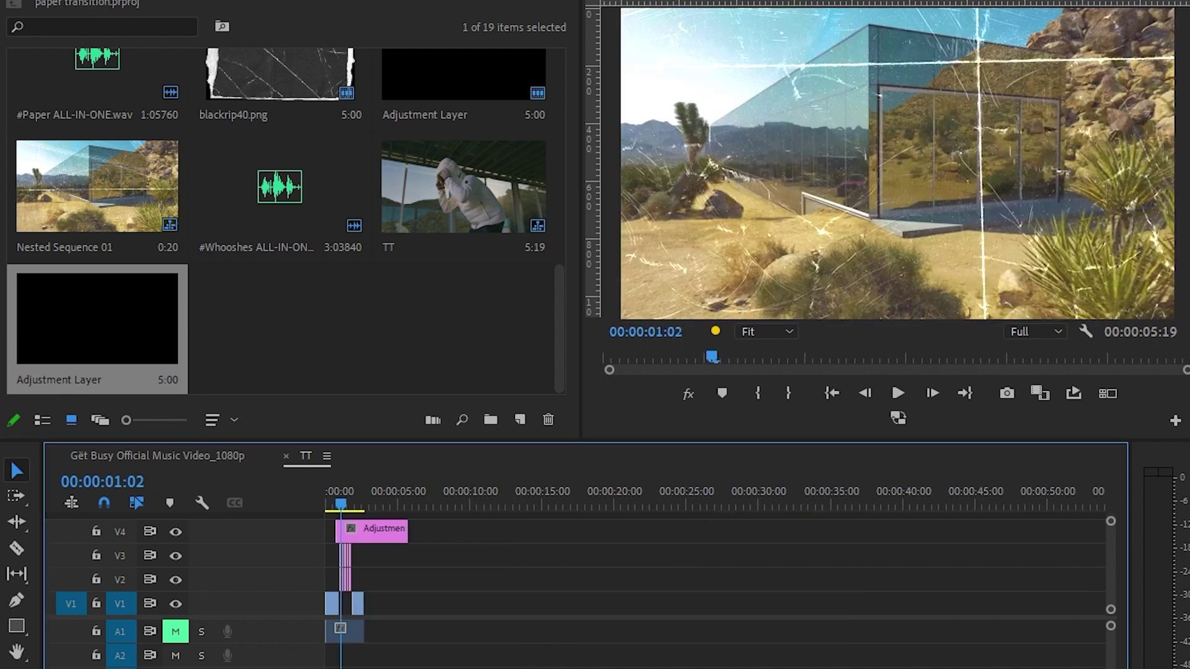
pyautogui.press('=')
pyautogui.press('=')
pyautogui.press('=')
pyautogui.press('=')
pyautogui.press('=')
pyautogui.press('=')
pyautogui.press('=')
pyautogui.press('=')
pyautogui.press('=')
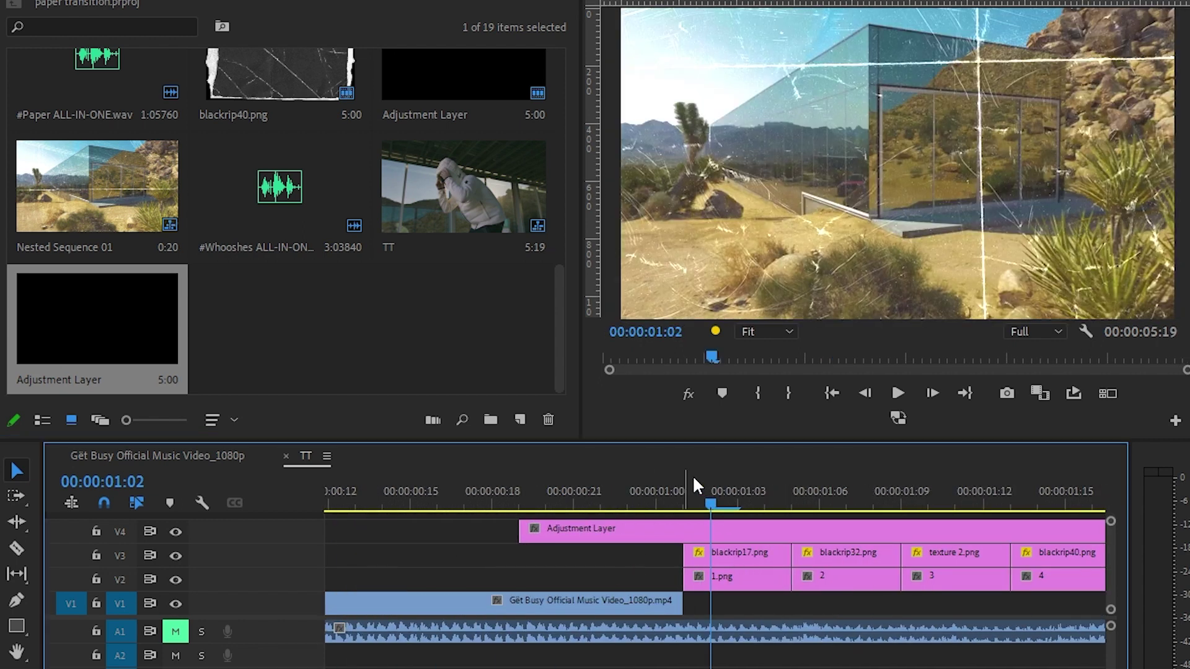
pyautogui.press('Left')
pyautogui.press('Left')
pyautogui.press('Left')
pyautogui.press('Left')
pyautogui.click(622, 531)
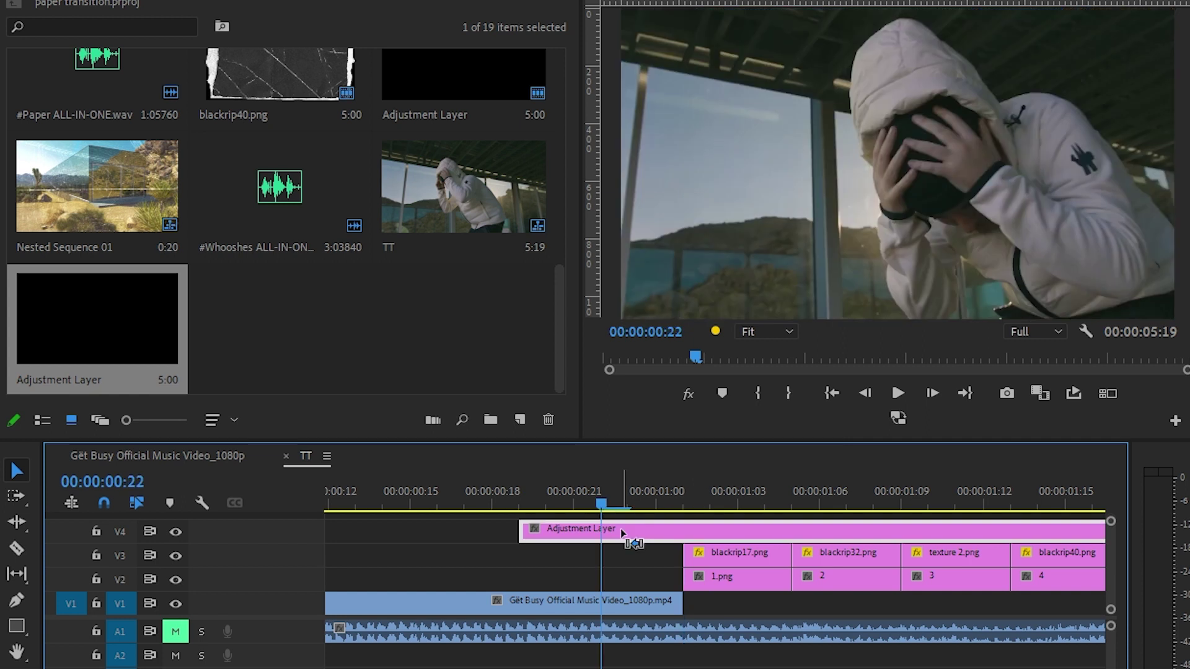
pyautogui.hotkey('ctrl', 'k')
# Step: Cut the adjustment layer again at 00:00:01:01, where the first image begins
pyautogui.press('Right')
pyautogui.press('Right')
pyautogui.press('Right')
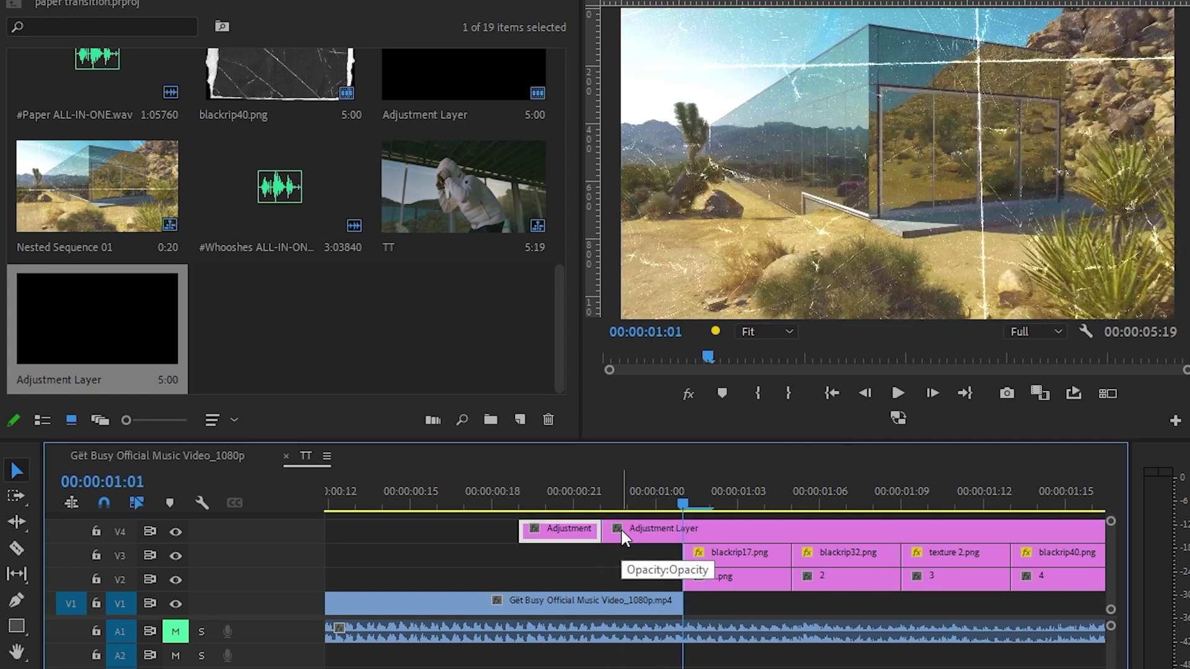
pyautogui.press('Left')
pyautogui.press('Left')
pyautogui.press('Left')
pyautogui.press('Right')
pyautogui.press('Right')
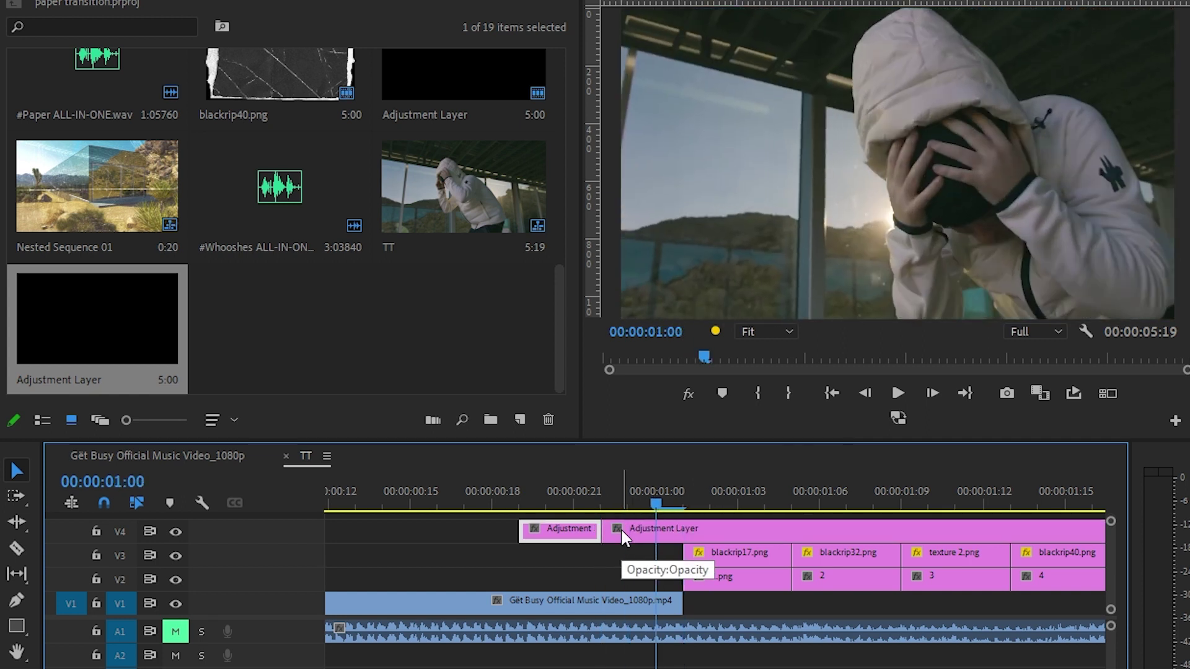
pyautogui.press('Right')
pyautogui.click(622, 532)
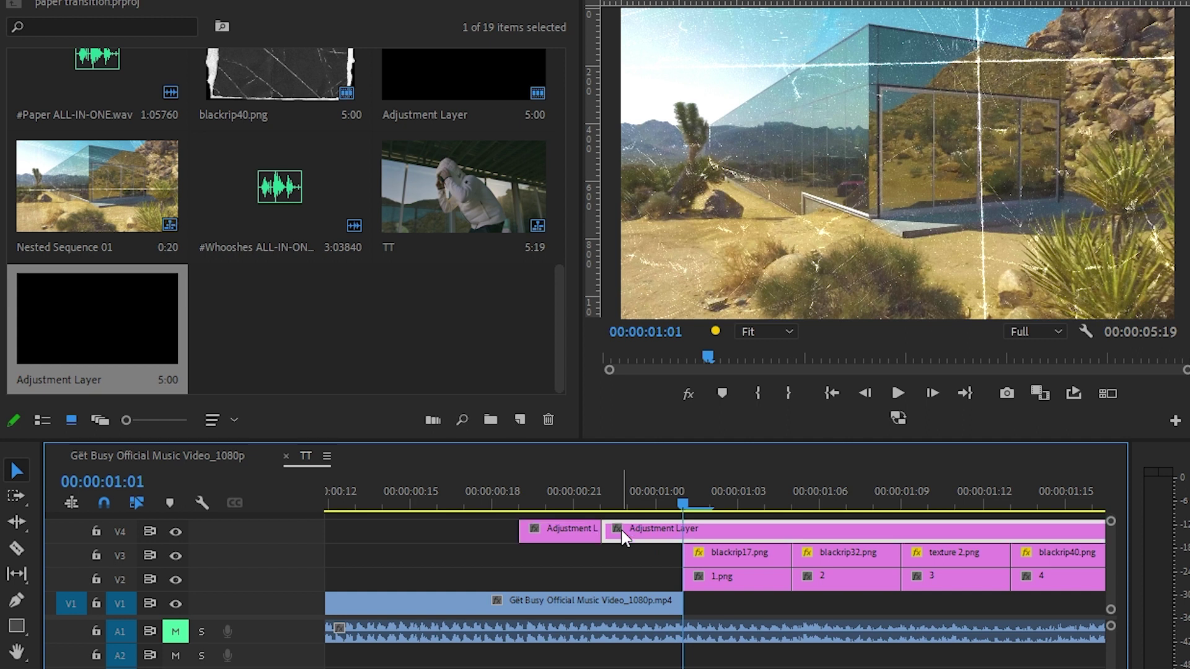
pyautogui.hotkey('ctrl', 'k')
# Step: Delete the outer two adjustment layer pieces and position the remaining one across the cut, from 00:00:00:23 to 00:00:01:03
pyautogui.click(701, 530)
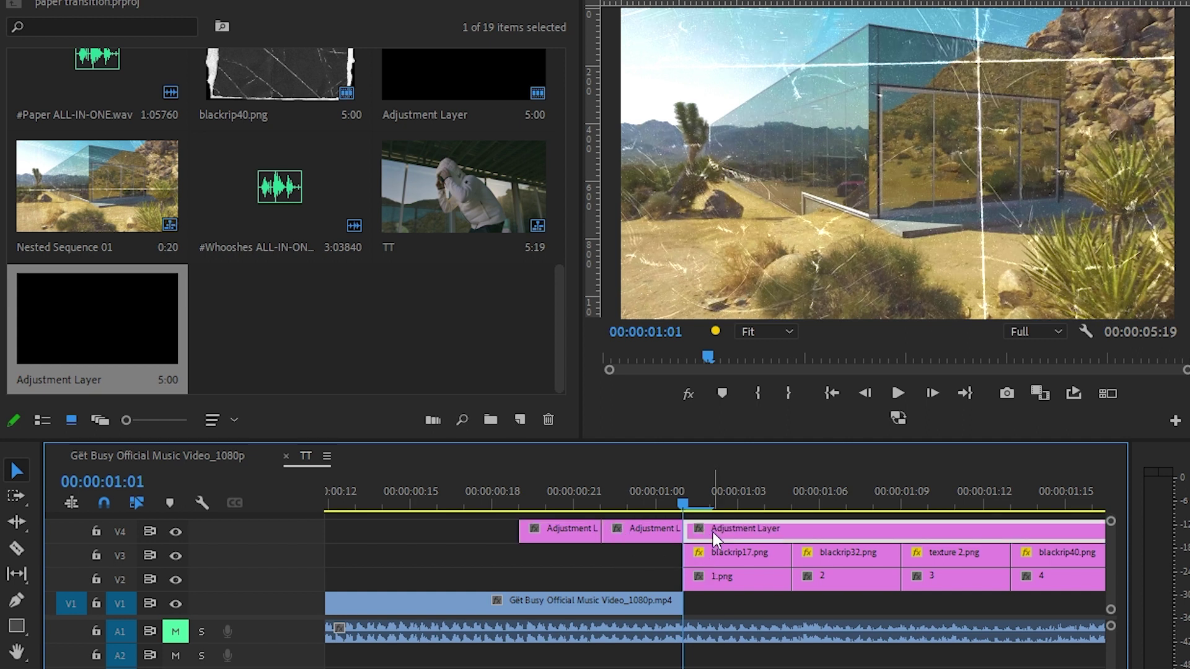
pyautogui.press('Delete')
pyautogui.click(575, 536)
pyautogui.press('Delete')
pyautogui.moveTo(626, 533)
pyautogui.mouseDown()
pyautogui.moveTo(596, 532)
pyautogui.moveTo(626, 532)
pyautogui.mouseUp()
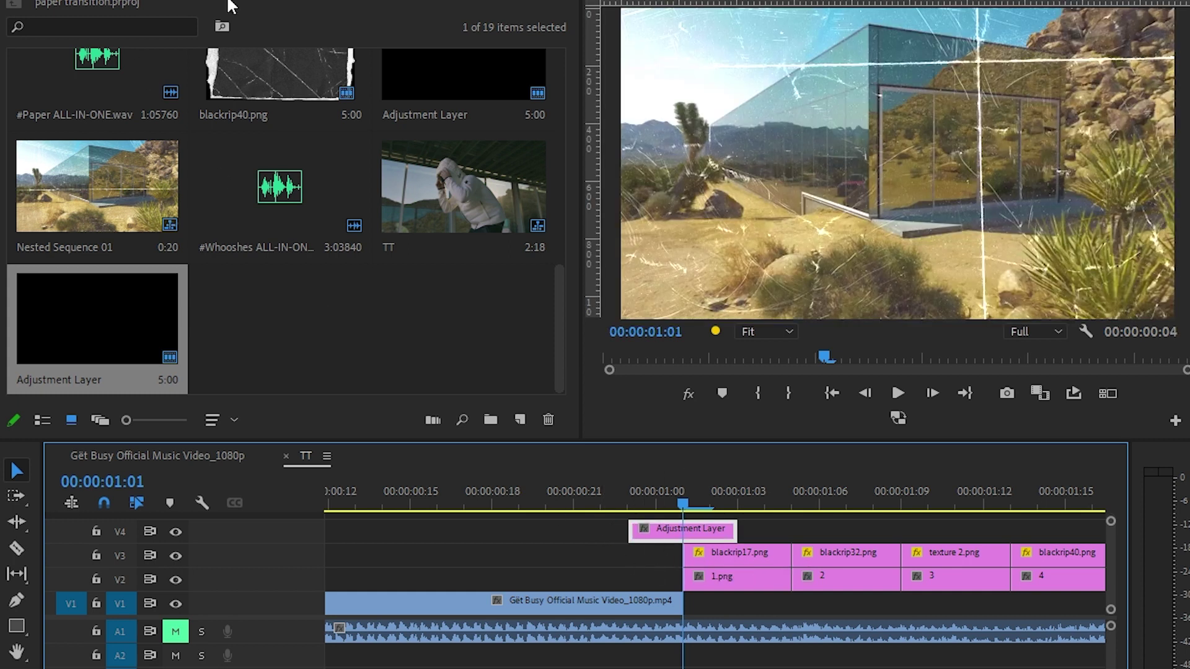
# Step: Find the Brightness & Contrast effect and apply it to the adjustment layer on V4
pyautogui.click(231, 3)
pyautogui.click(190, 2)
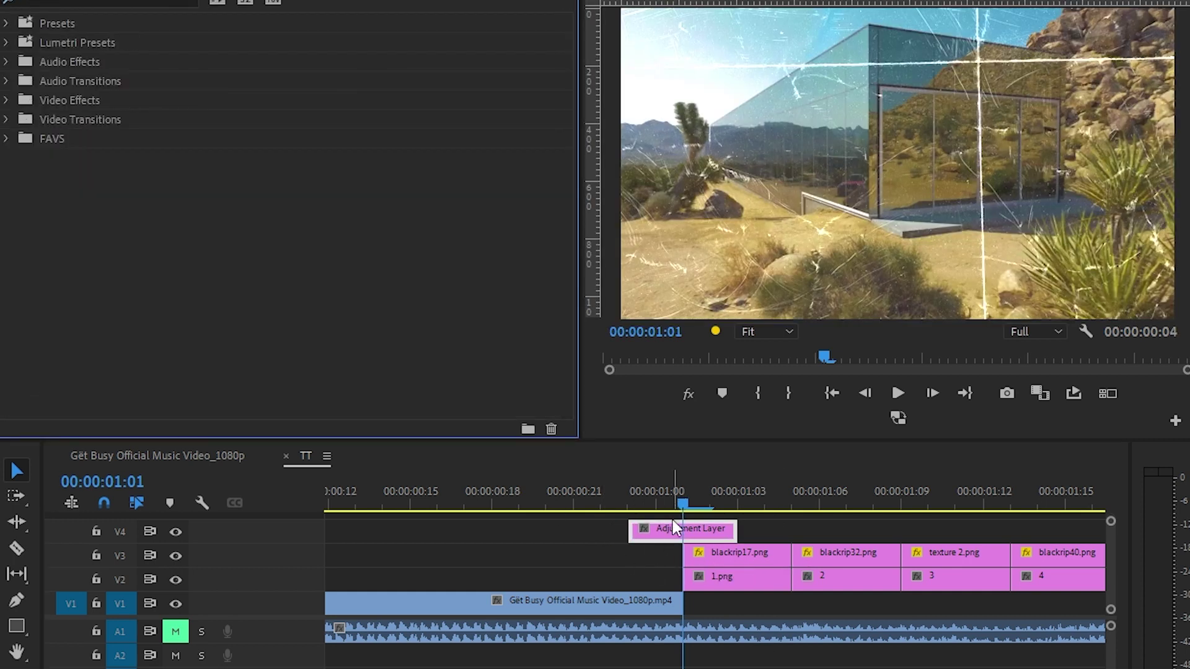
pyautogui.click(649, 579)
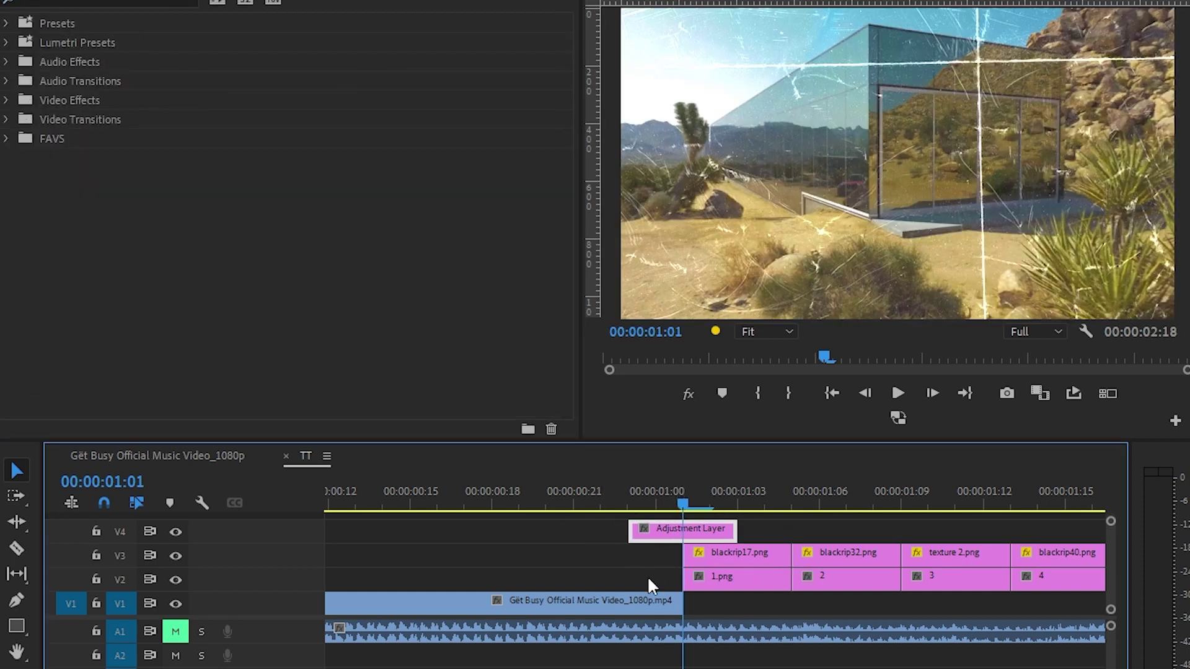
pyautogui.click(143, 3)
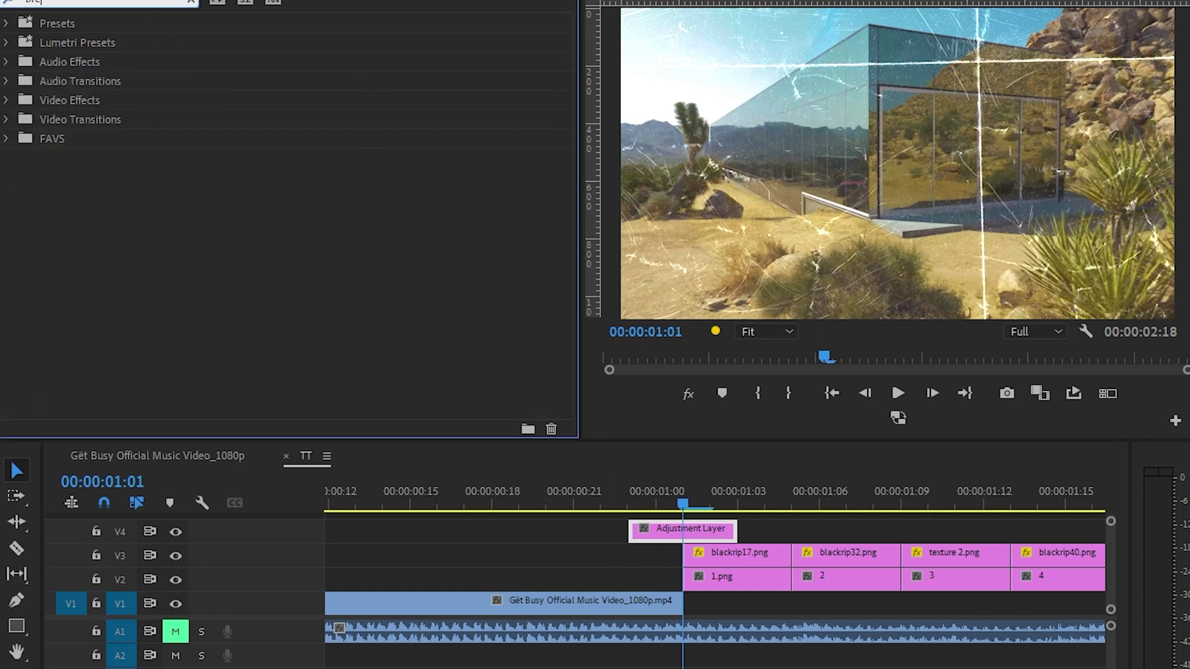
pyautogui.write('ght')
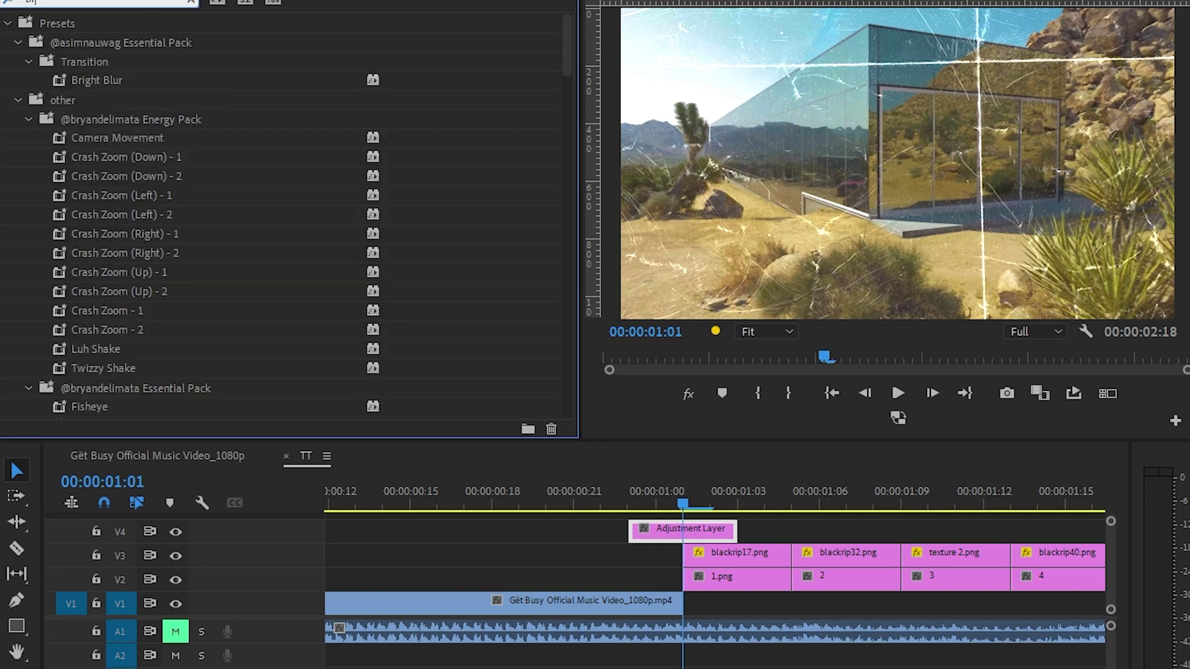
pyautogui.moveTo(112, 195); pyautogui.dragTo(648, 531)
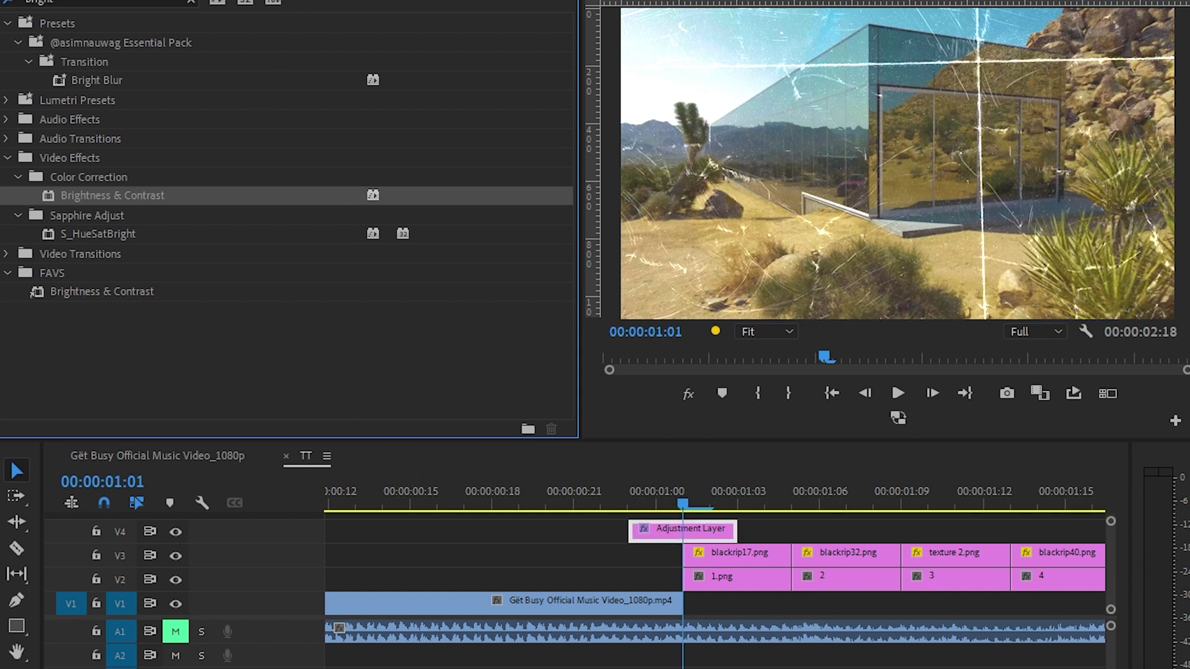
# Step: Add starting Brightness and Contrast keyframes at the adjustment layer's first frame, 00:00:00:23
pyautogui.hotkey('shift', '5')
pyautogui.moveTo(396, 11); pyautogui.dragTo(344, 12)
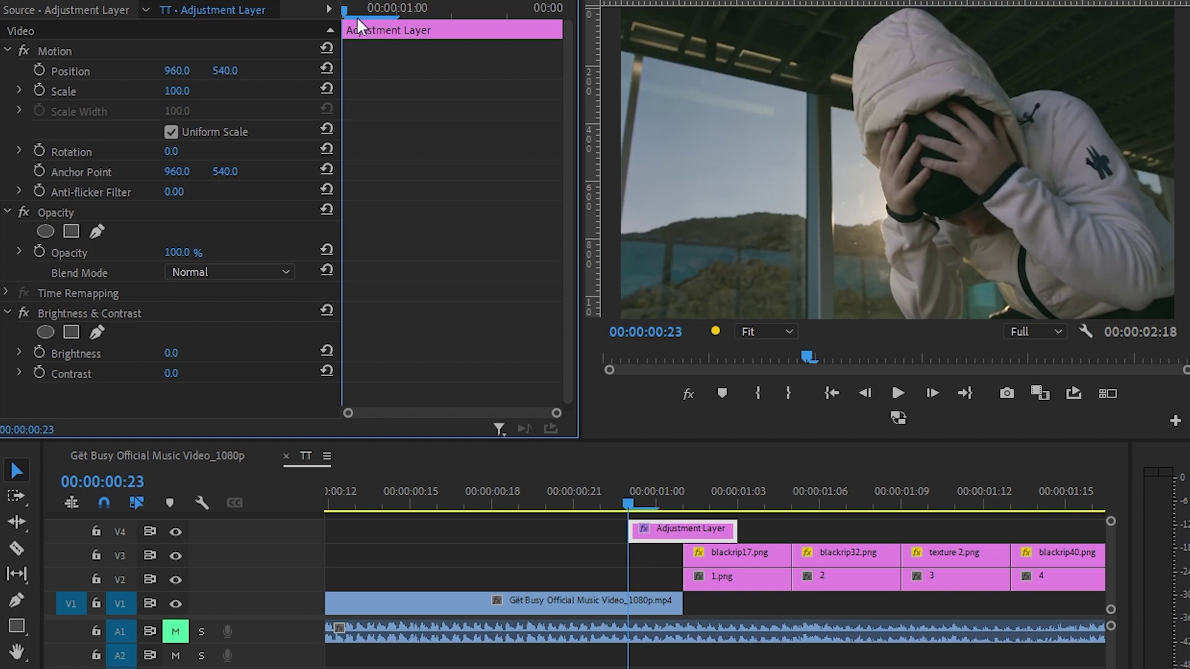
pyautogui.click(39, 353)
pyautogui.click(39, 372)
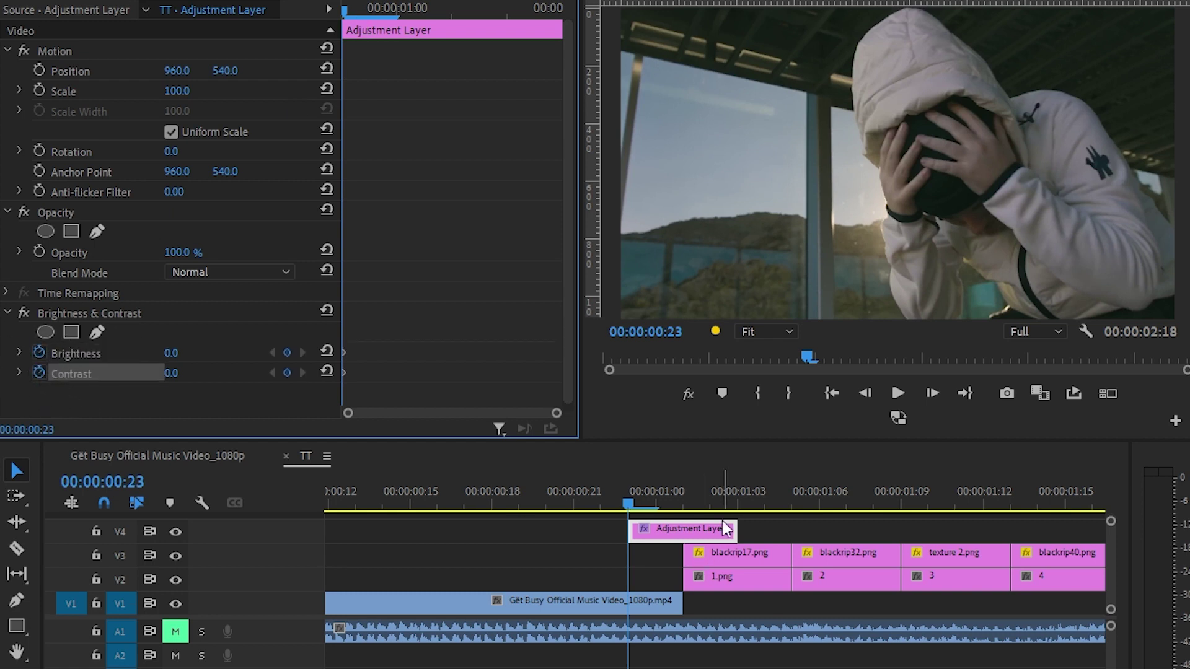
# Step: Keyframe the adjustment layer's Brightness to 94 and Contrast to 54 at the cut, 00:00:01:01
pyautogui.click(686, 508)
pyautogui.click(683, 492)
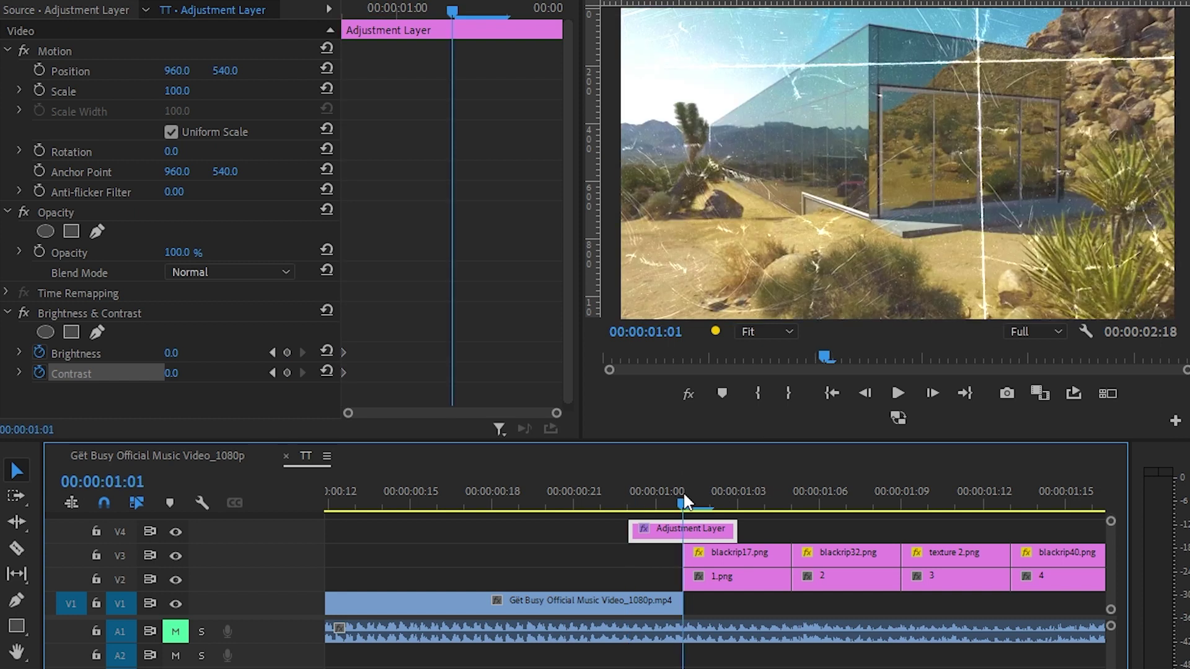
pyautogui.moveTo(172, 353); pyautogui.dragTo(236, 353)
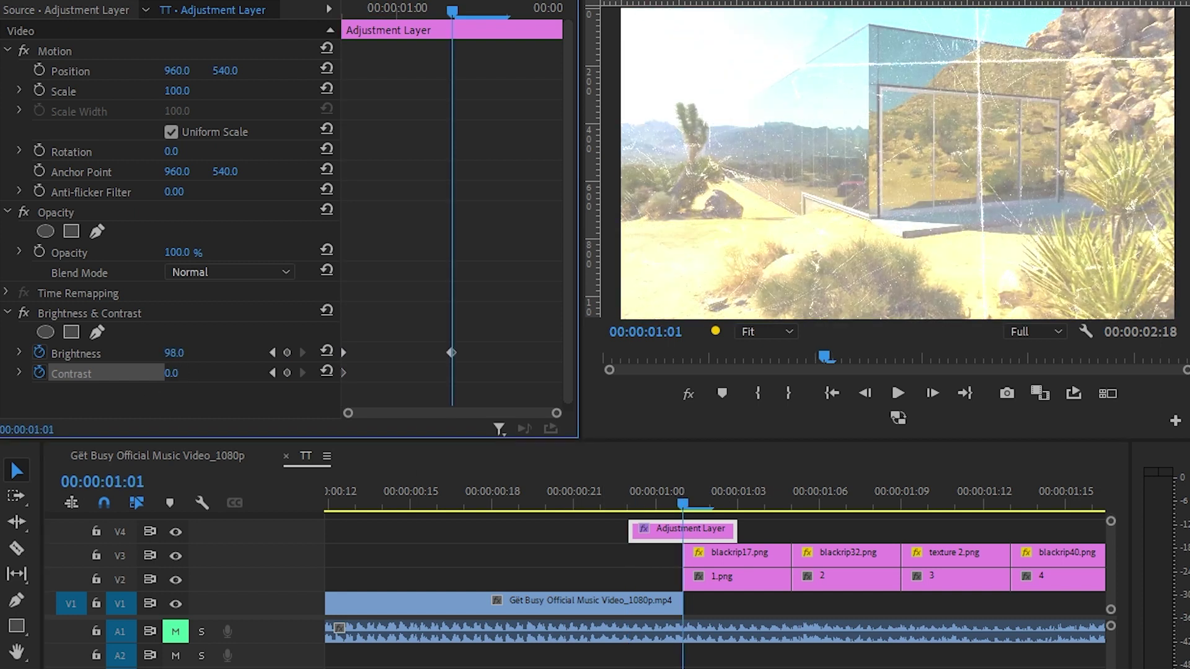
pyautogui.moveTo(166, 374); pyautogui.dragTo(199, 374)
# Step: Reset Brightness and Contrast to their defaults at the adjustment layer's end, 00:00:01:03
pyautogui.click(737, 493)
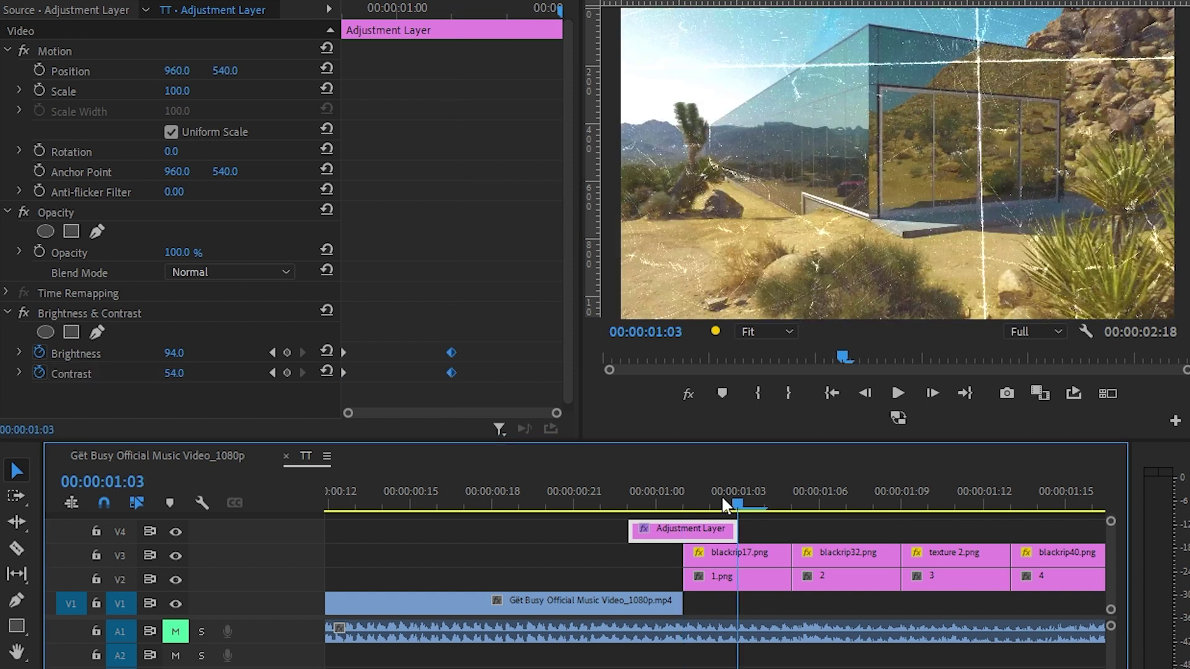
pyautogui.click(328, 352)
pyautogui.click(329, 371)
# Step: Duplicate the keyframed adjustment layer on V4 across the cut from the last image to the second video clip
pyautogui.scroll(-2, 612, 497)
pyautogui.moveTo(612, 497); pyautogui.dragTo(1018, 530)
pyautogui.scroll(1, 470, 514)
pyautogui.click(489, 546)
pyautogui.click(1012, 505)
pyautogui.press('-')
pyautogui.moveTo(954, 571); pyautogui.dragTo(769, 578)
pyautogui.moveTo(622, 515); pyautogui.dragTo(505, 543)
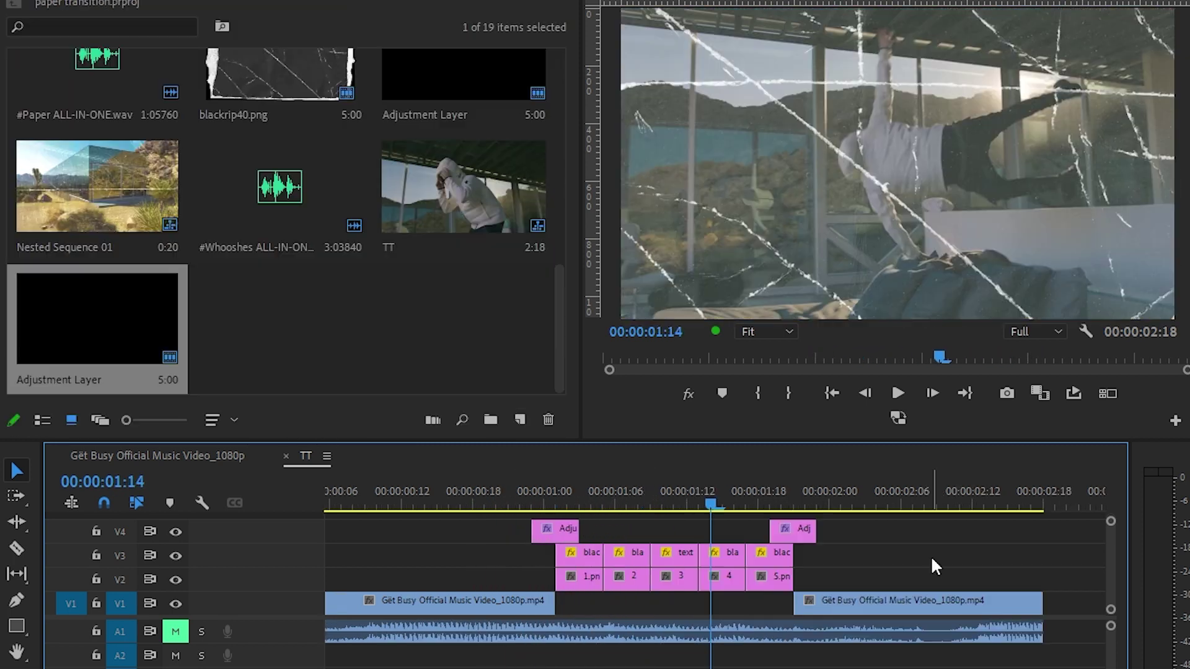
# Step: Nest the five images on V2 with their texture overlays on V3, keeping the default sequence name
pyautogui.moveTo(919, 556); pyautogui.dragTo(589, 581)
pyautogui.rightClick(678, 564)
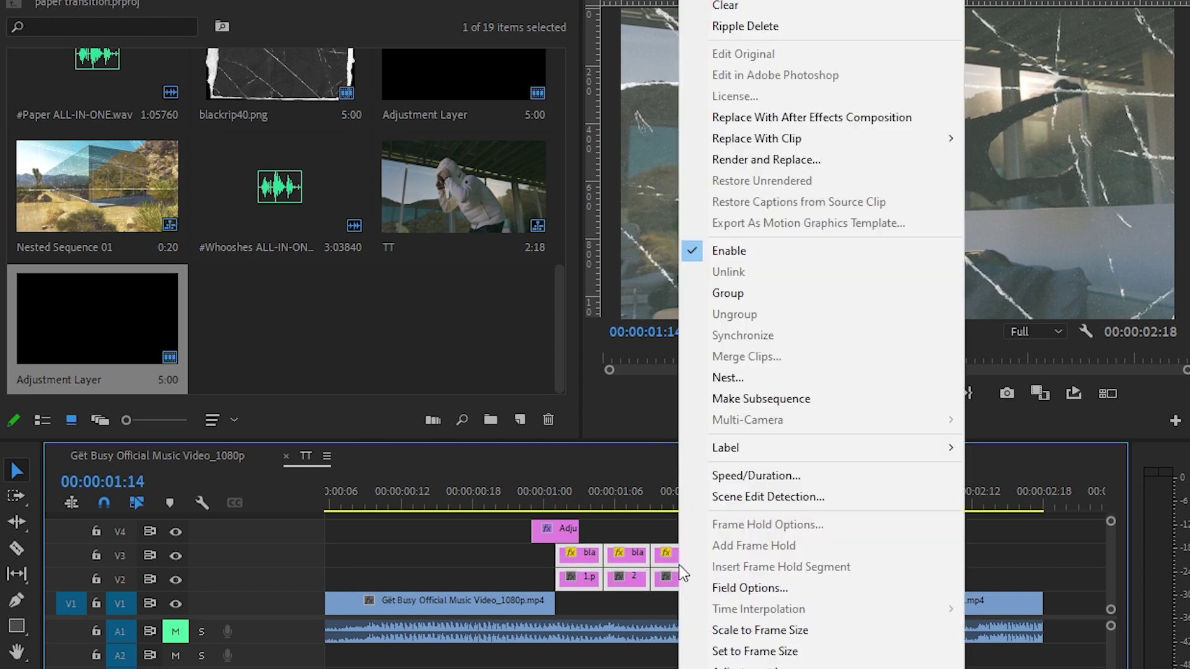
pyautogui.click(739, 376)
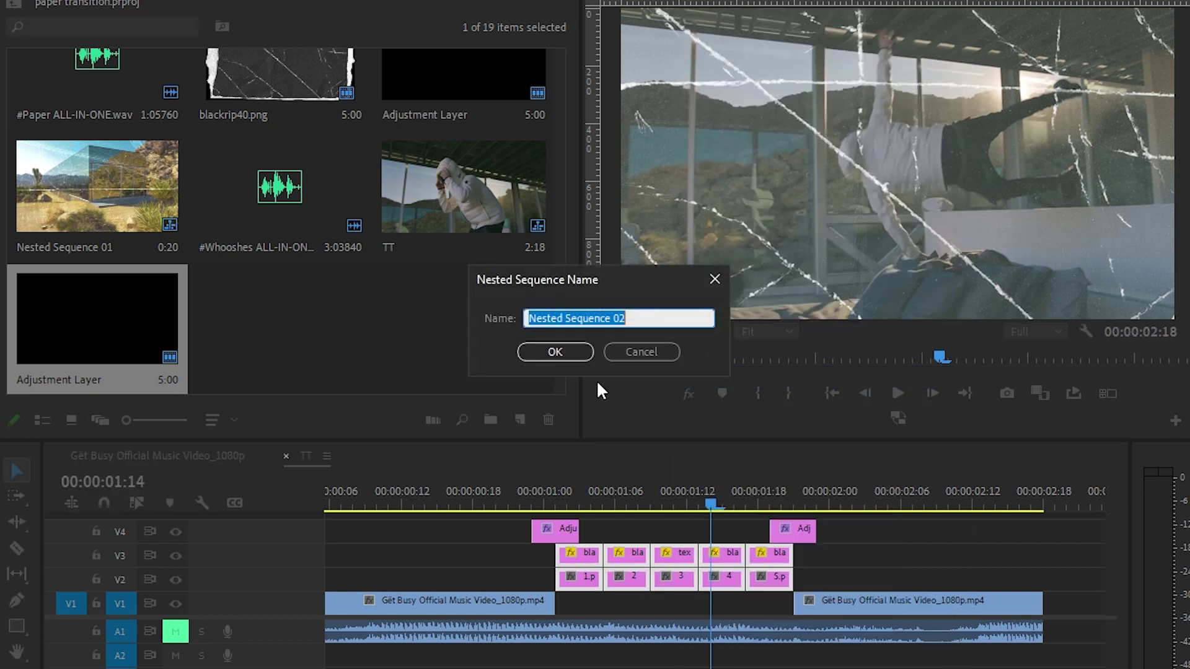
pyautogui.click(548, 353)
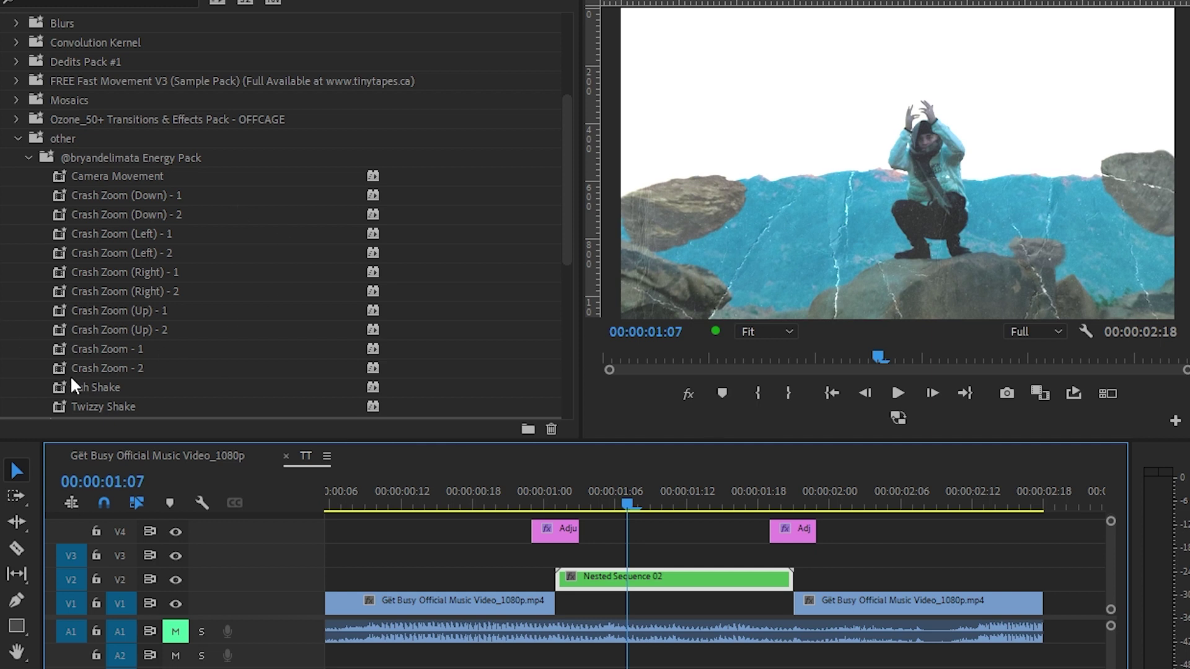
# Step: Apply the Twizzy Shake preset to the nested image sequence and go to its start at 00:00:01:01
pyautogui.moveTo(72, 406); pyautogui.dragTo(632, 584)
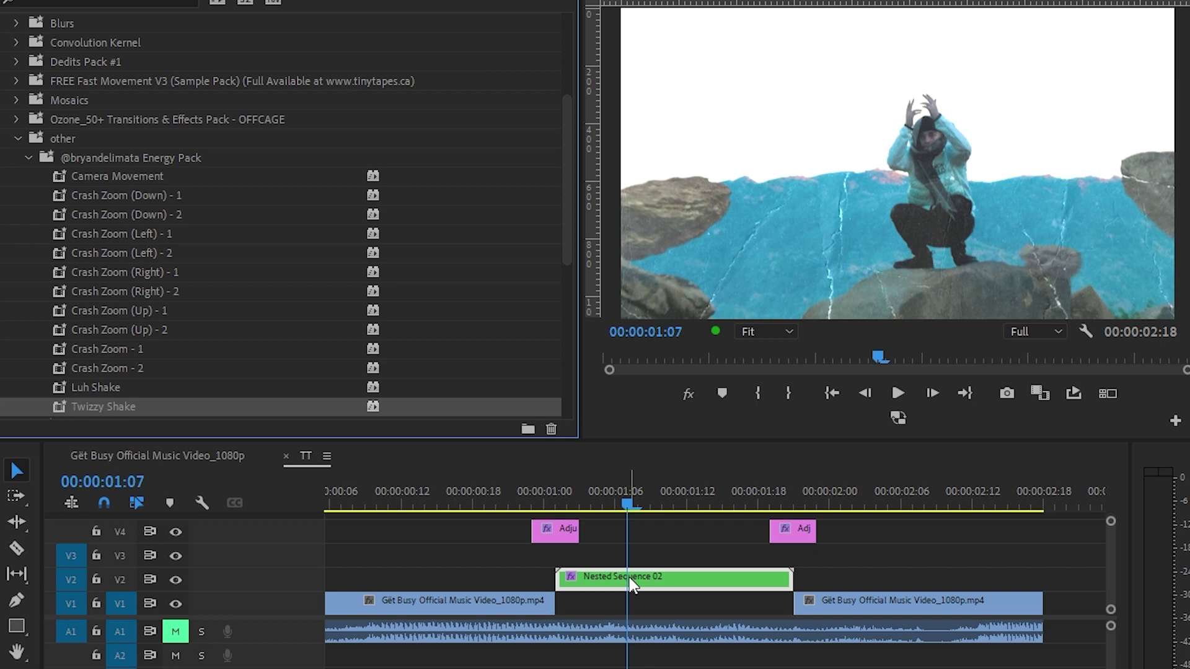
pyautogui.click(632, 582)
pyautogui.moveTo(625, 500); pyautogui.dragTo(556, 504)
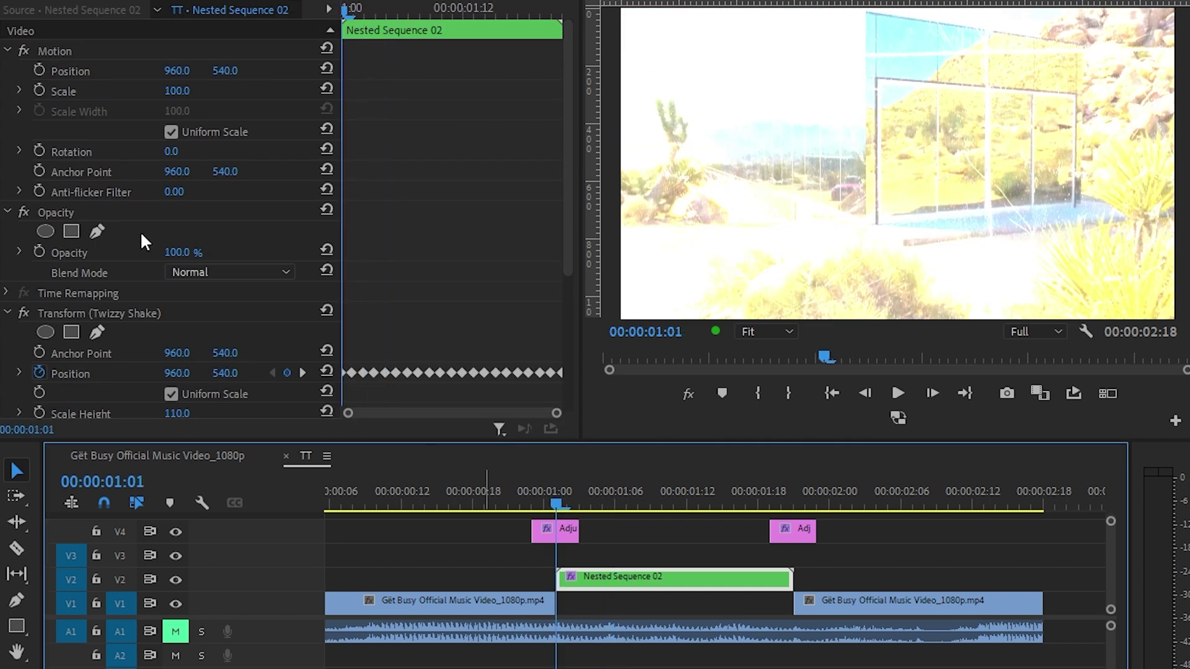
# Step: Keyframe the nested sequence's Scale from 100 at 00:00:01:01 to 115, and move the second keyframe from 00:00:01:18 toward the clip's end
pyautogui.click(37, 89)
pyautogui.moveTo(507, 7); pyautogui.dragTo(529, 7)
pyautogui.moveTo(197, 94); pyautogui.dragTo(206, 94)
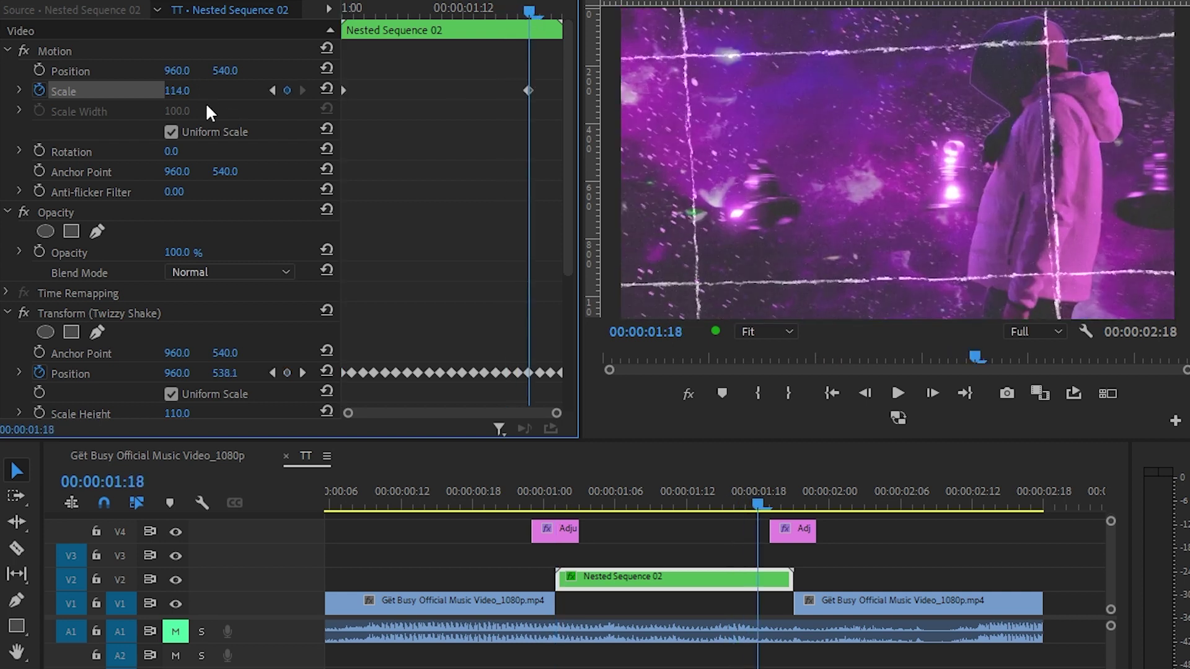
pyautogui.click(183, 90)
pyautogui.write('115')
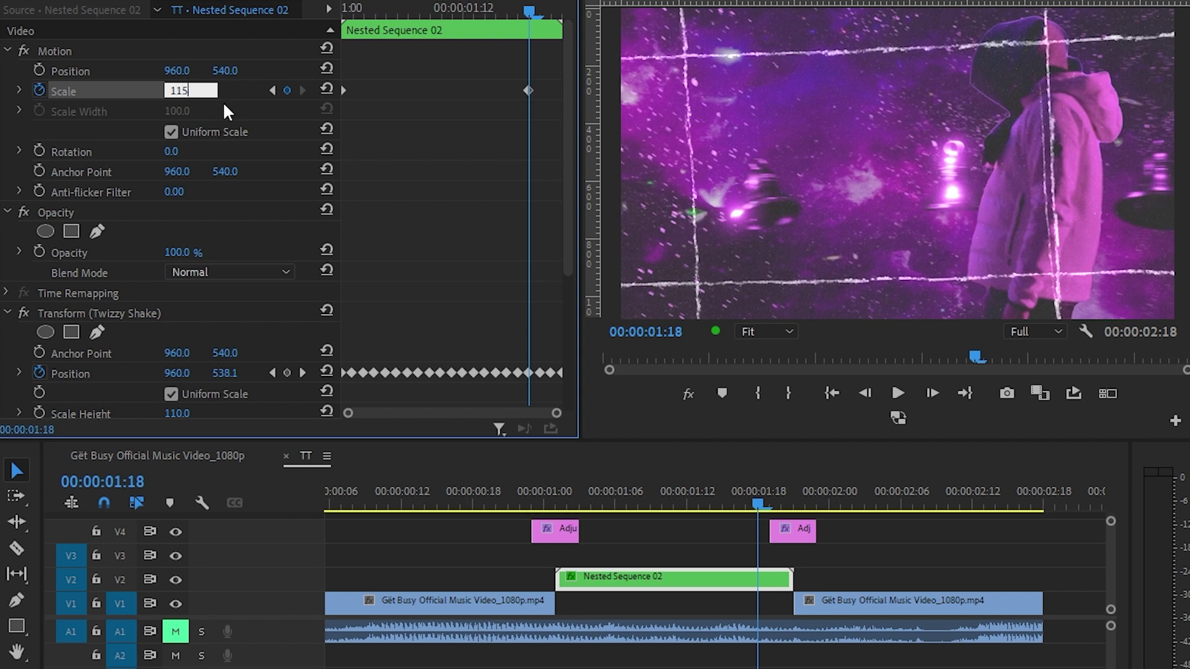
pyautogui.press('Return')
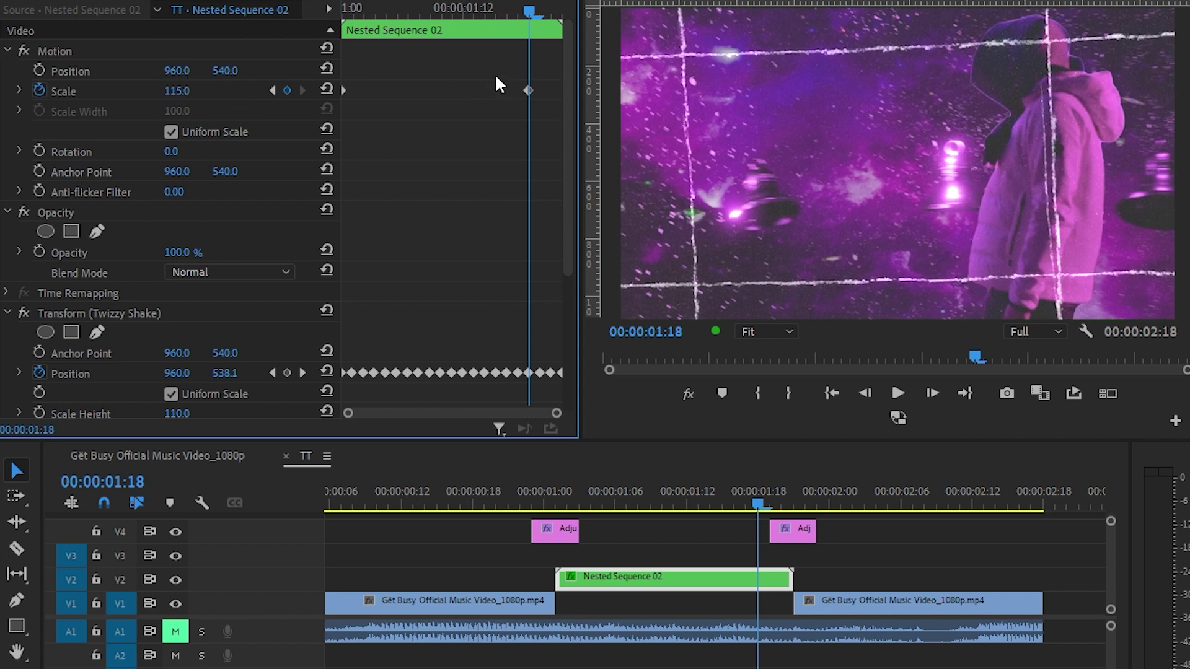
pyautogui.moveTo(527, 90); pyautogui.dragTo(541, 90)
pyautogui.click(682, 517)
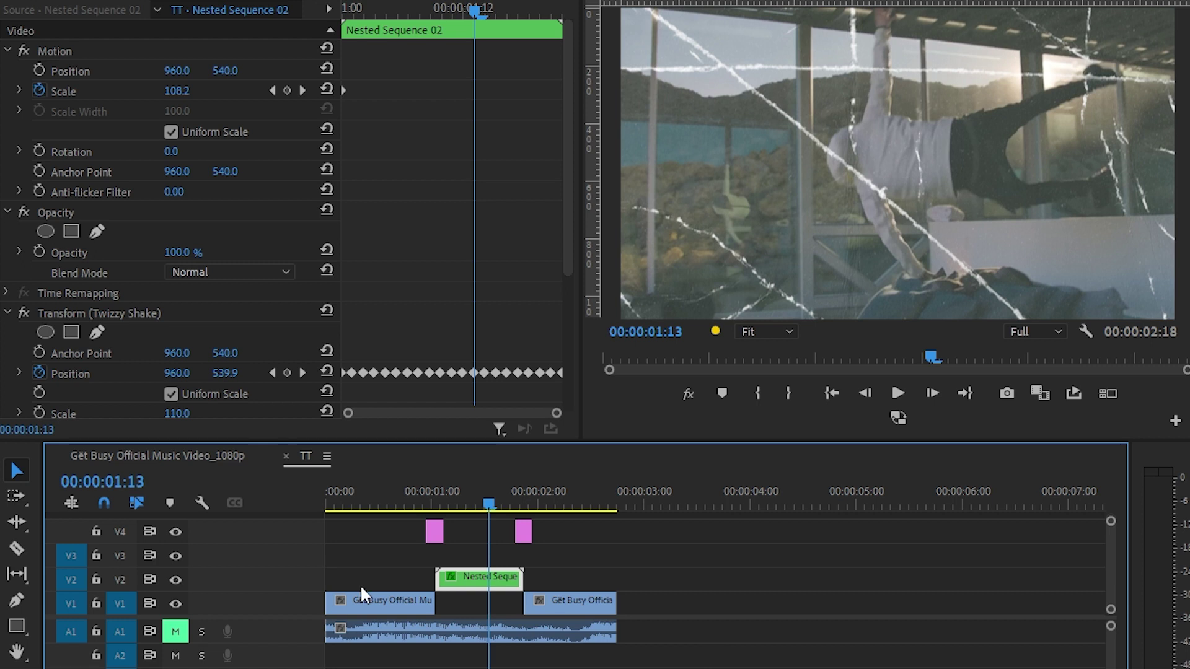
# Step: Switch to the Gët Busy Official Music Video_1080p sequence and examine the paper sound effects on its audio tracks
pyautogui.click(122, 449)
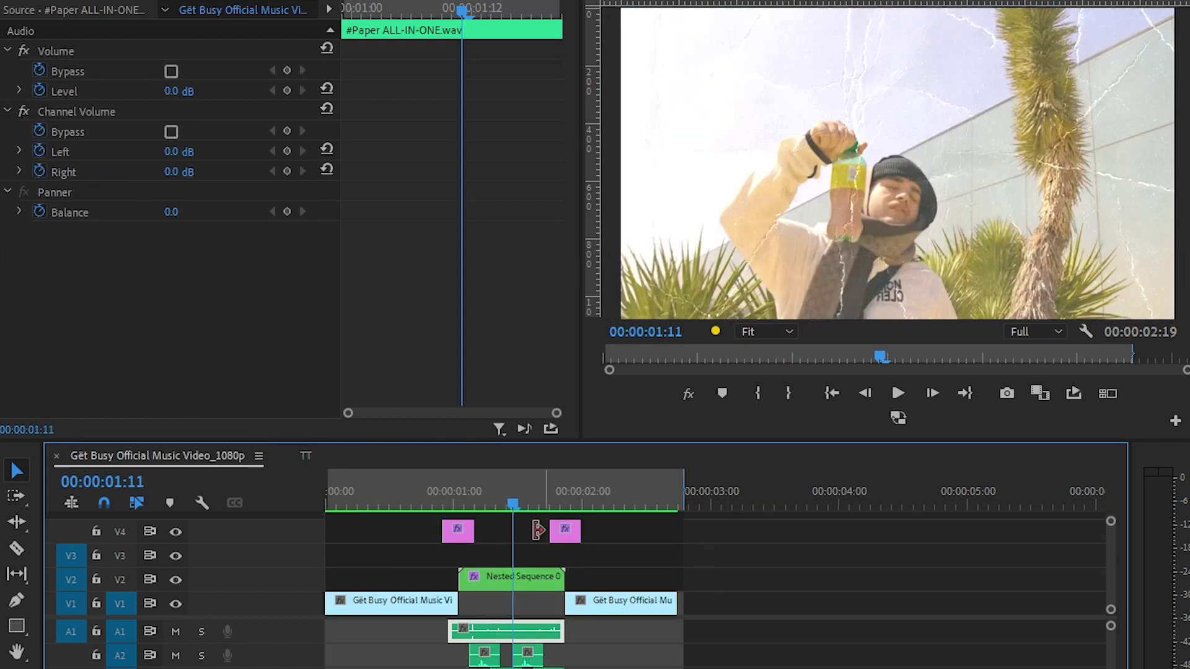
pyautogui.scroll(-2, 501, 645)
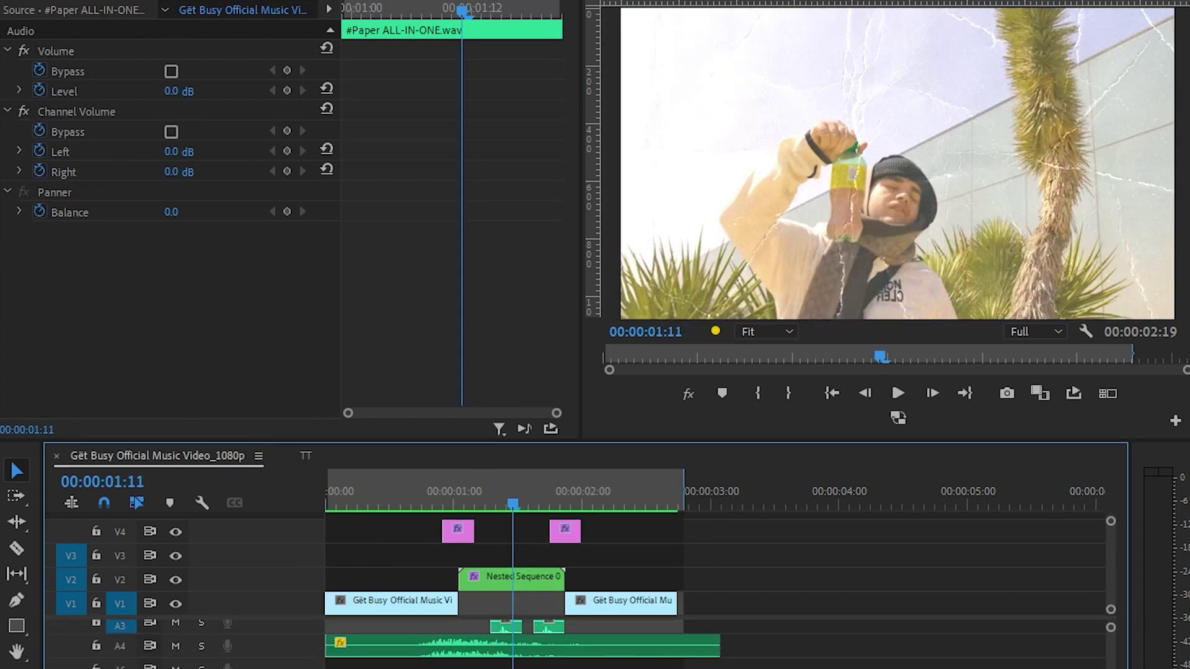
pyautogui.scroll(2, 493, 644)
pyautogui.scroll(2, 476, 644)
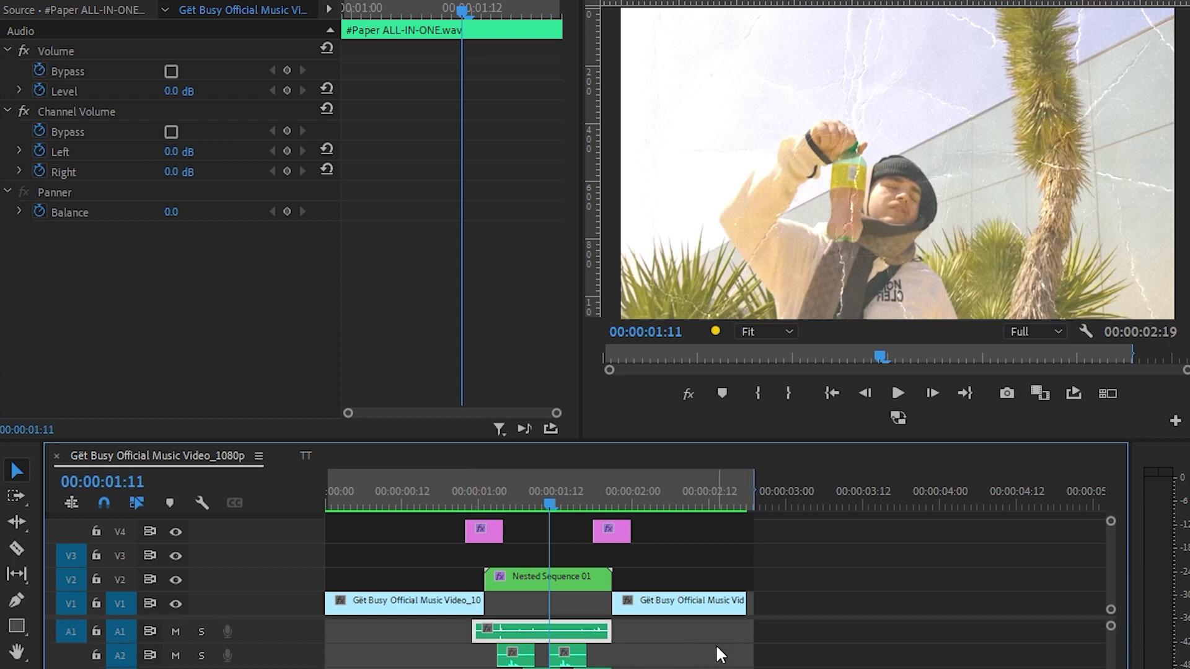
pyautogui.click(690, 635)
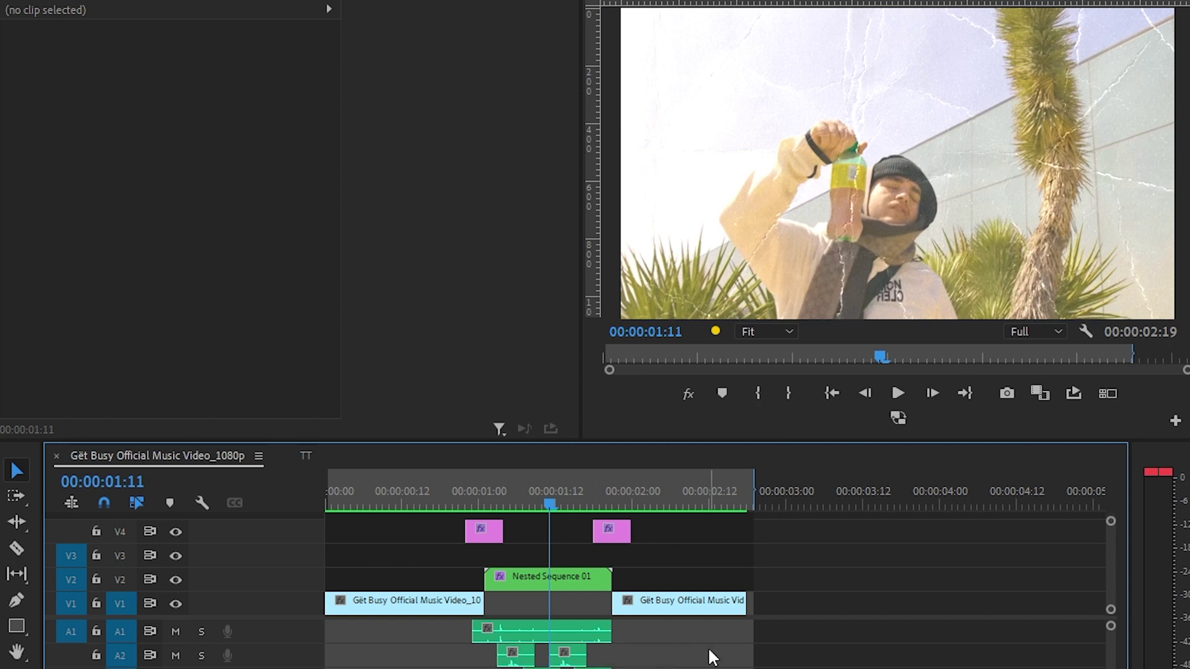
# Step: Play part of the transition, examine the Audio 4 sound against its opening cut, and return to 00:00:01:00
pyautogui.press('space')
pyautogui.press('space')
pyautogui.scroll(-3, 924, 635)
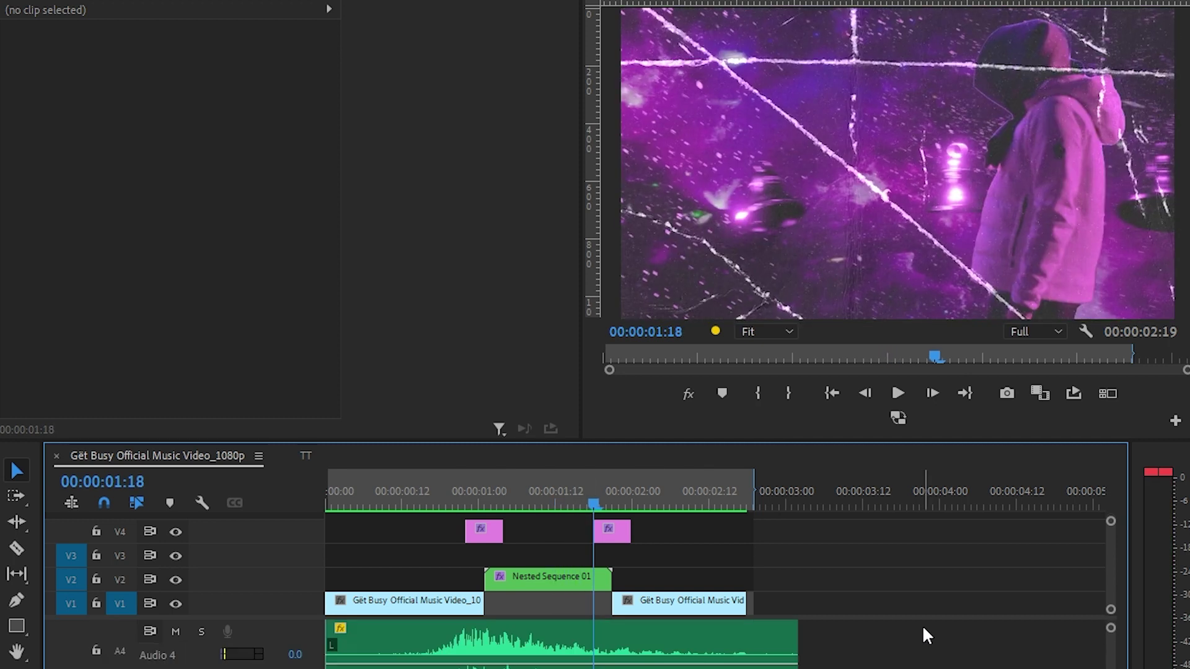
pyautogui.scroll(1, 459, 663)
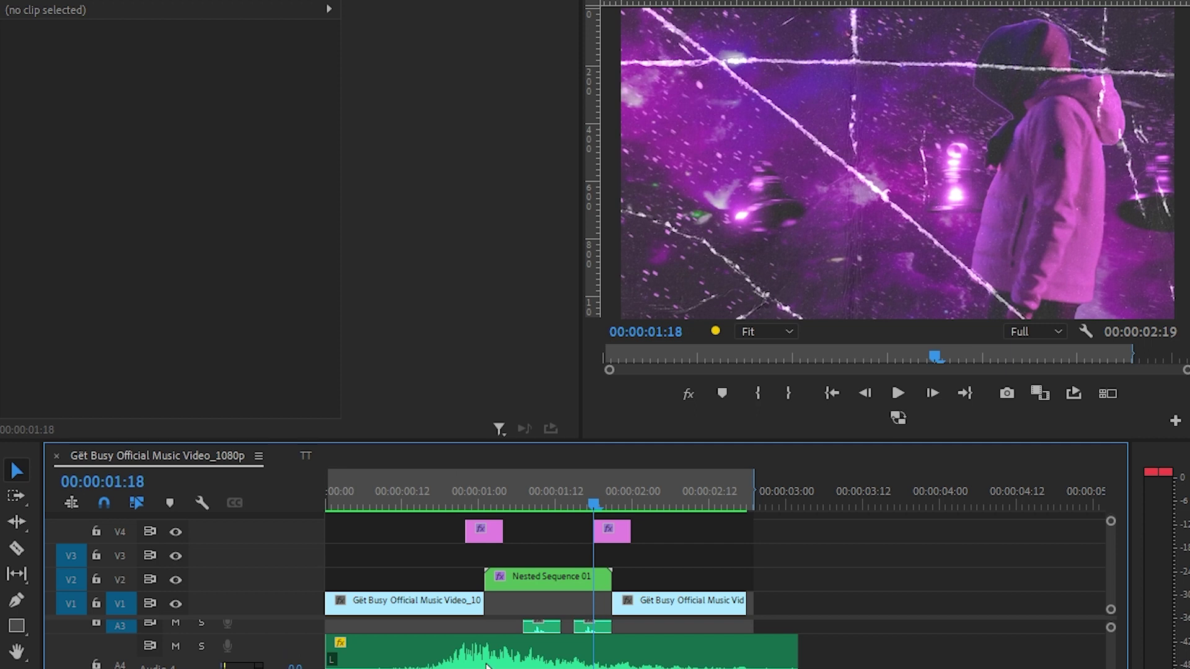
pyautogui.click(489, 502)
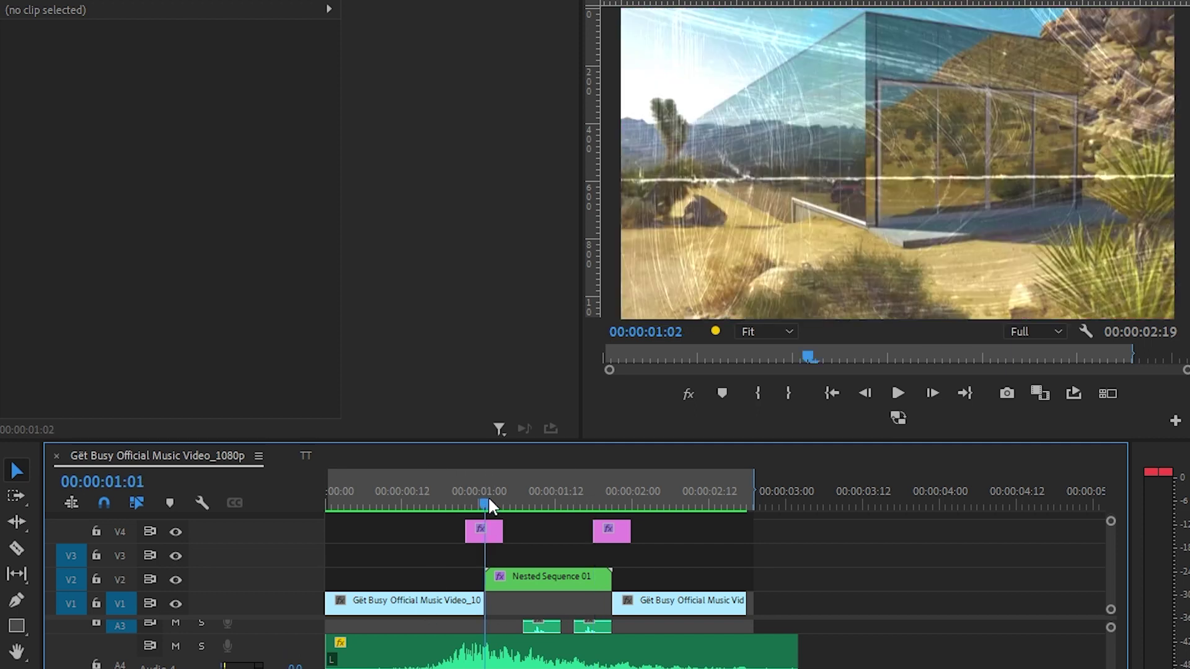
pyautogui.moveTo(489, 500); pyautogui.dragTo(479, 561)
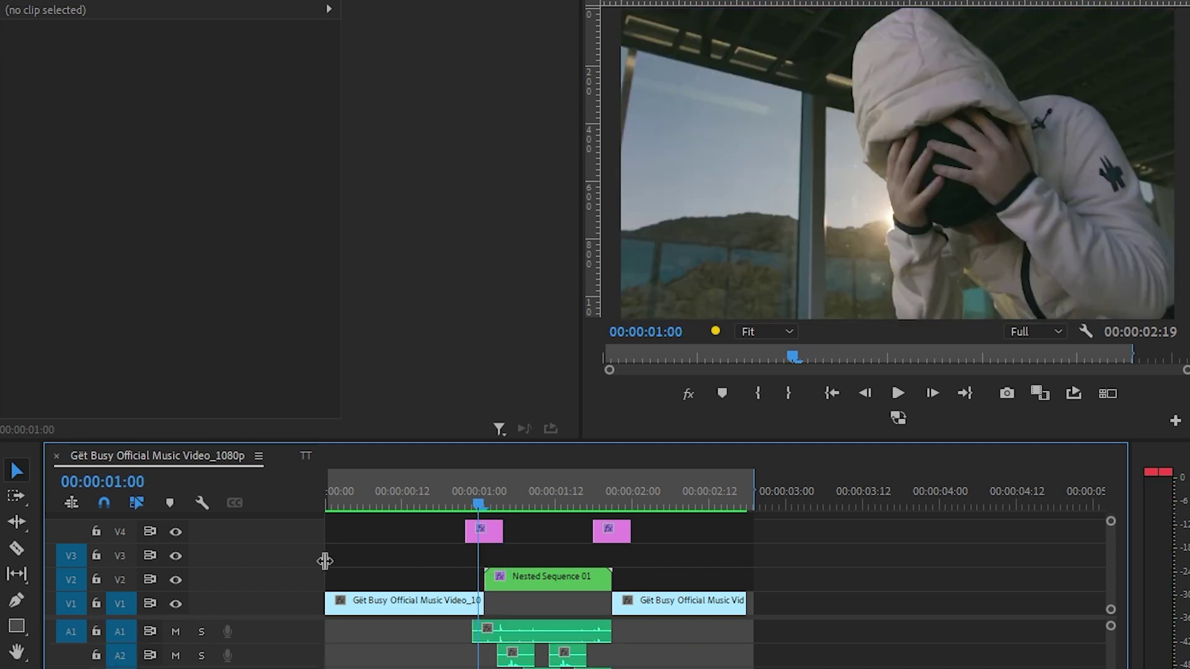